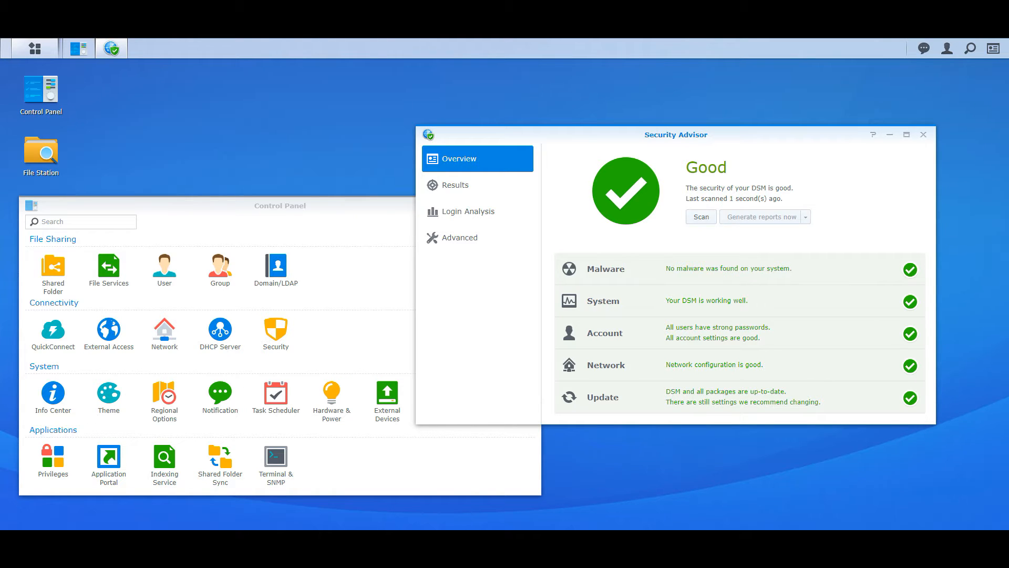
Close Security Advisor, centre Control Panel, and show its QuickConnect settings, leaving QuickConnect disabled
click(923, 134)
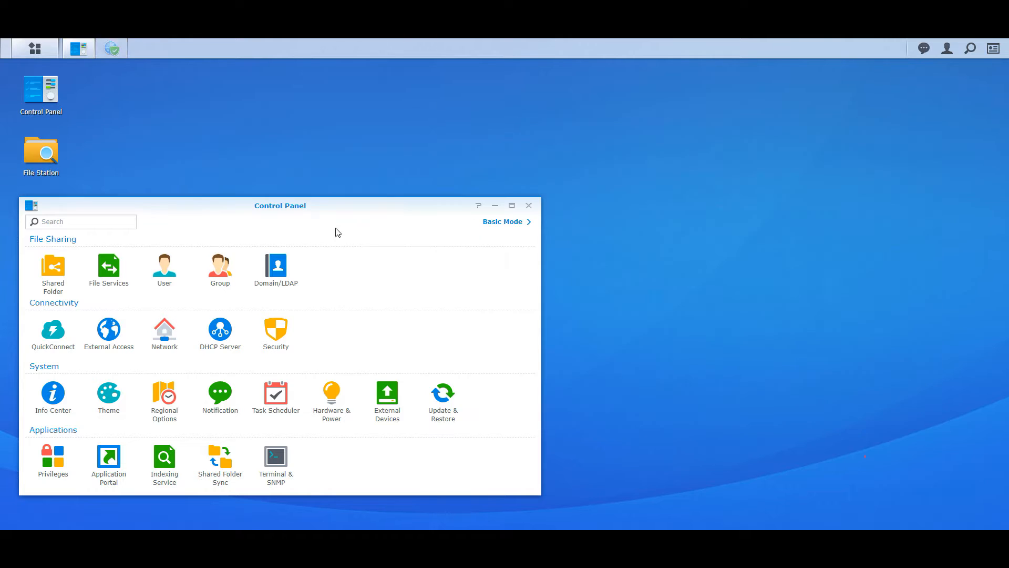
drag(300, 206, 541, 115)
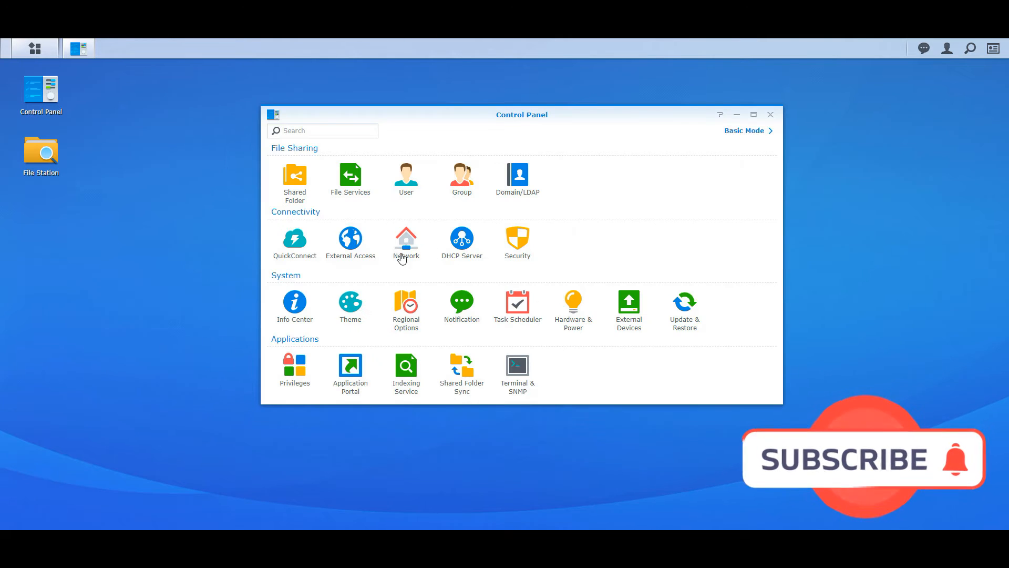
click(302, 244)
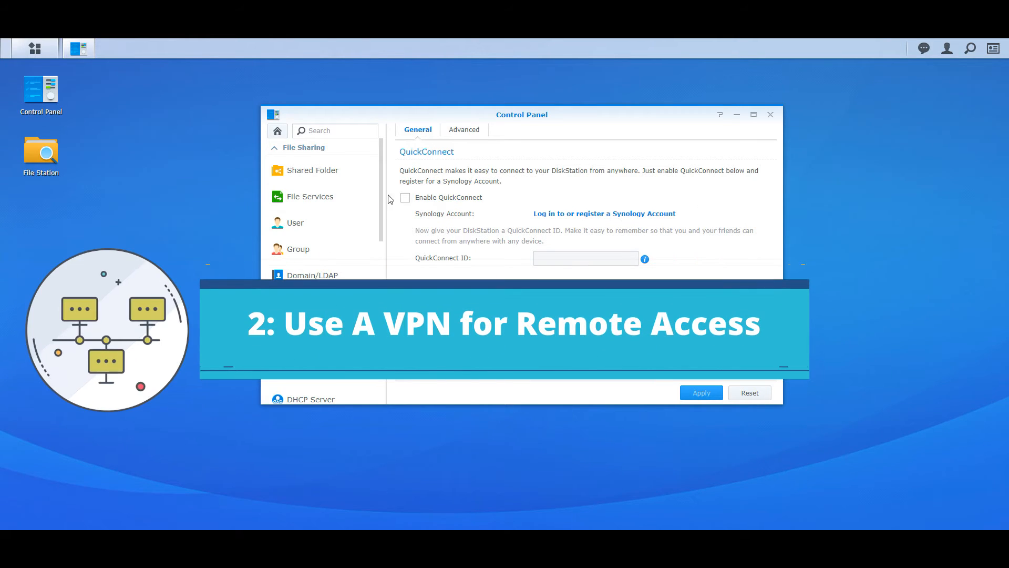
Search Package Center for 'vpn' and open the VPN Server package details
click(41, 54)
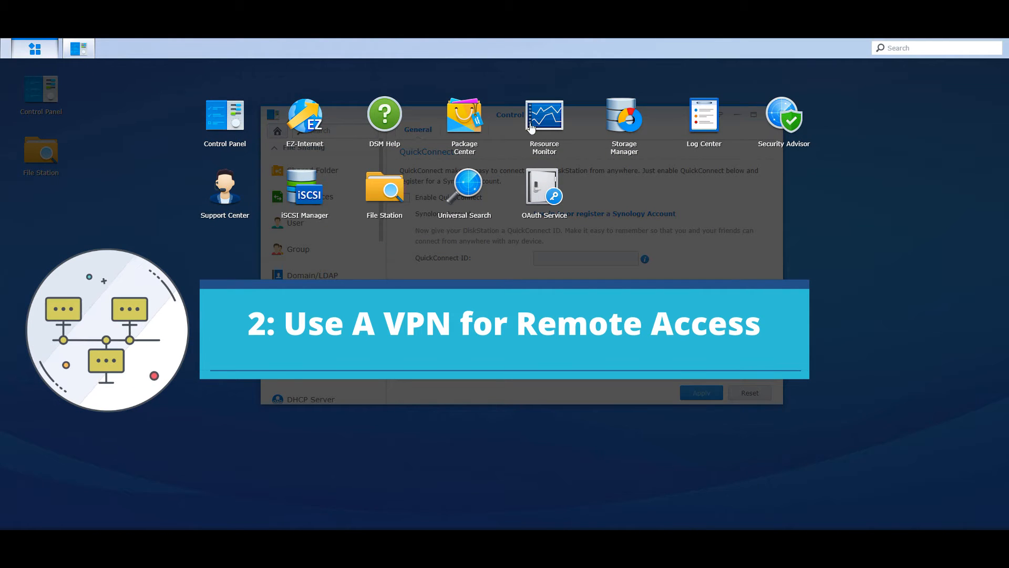
click(465, 114)
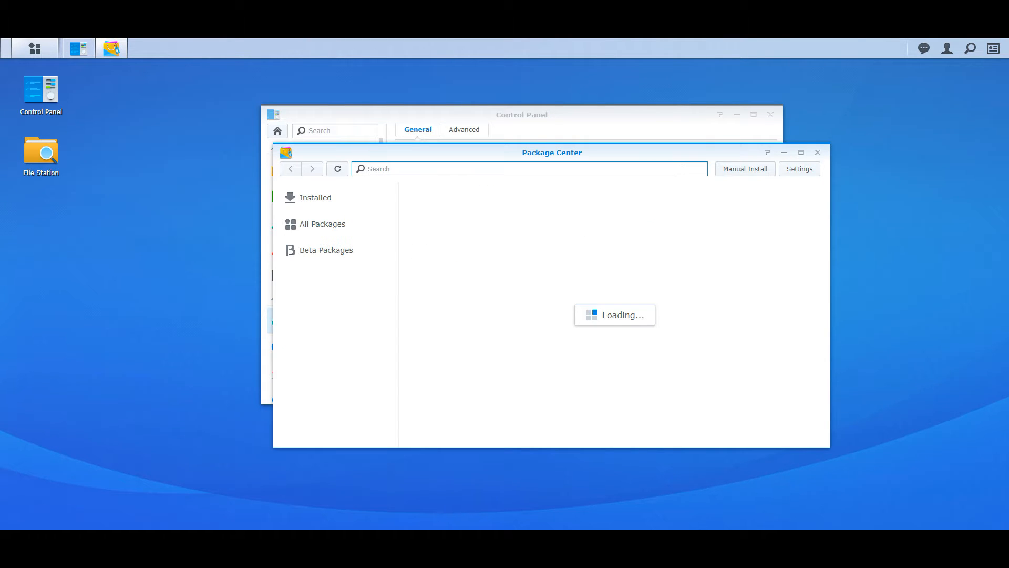
text(vpn)
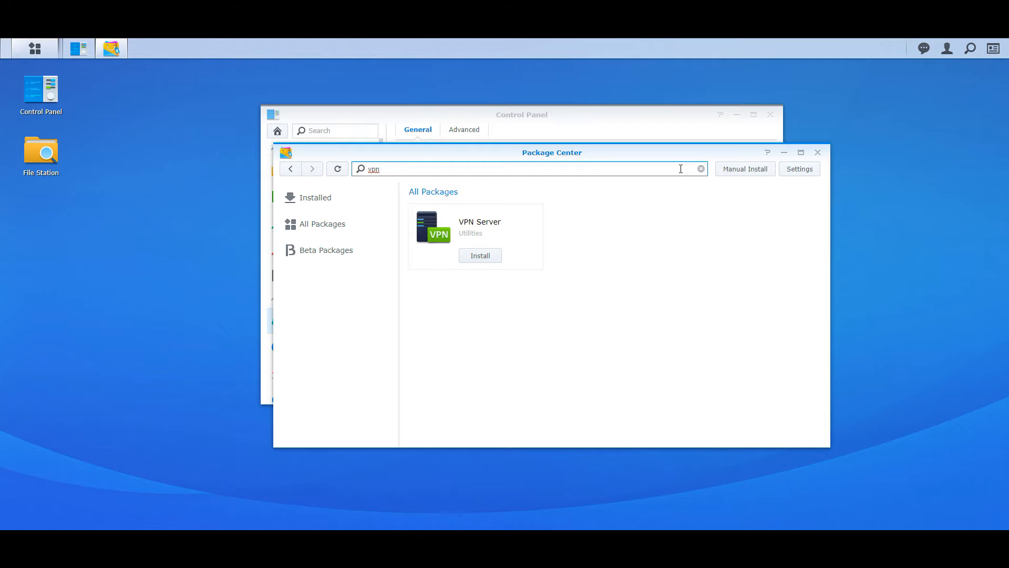
click(534, 218)
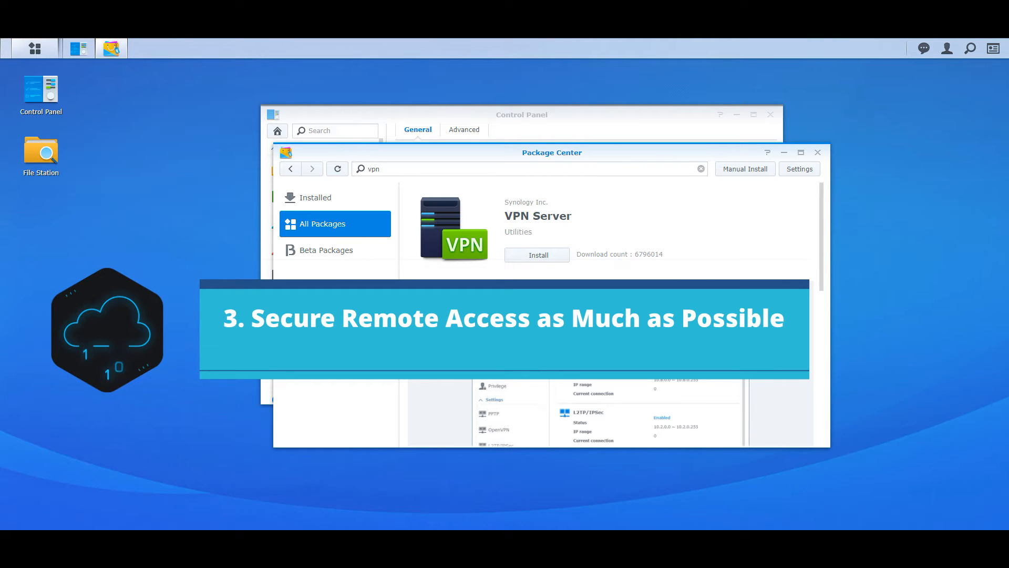
Close Package Center and start a new user, entering its name and the pasted password twice
click(817, 153)
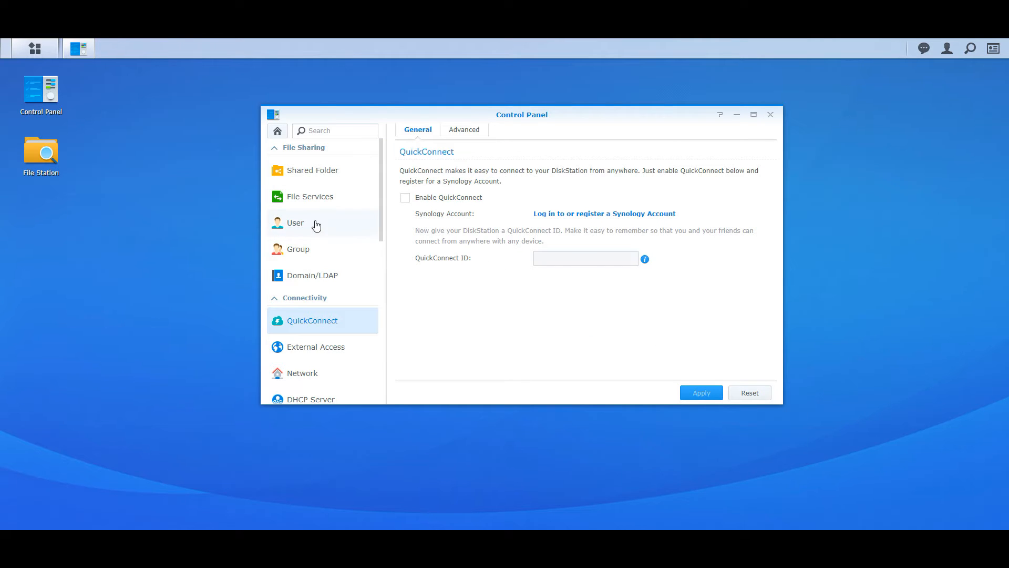
click(316, 224)
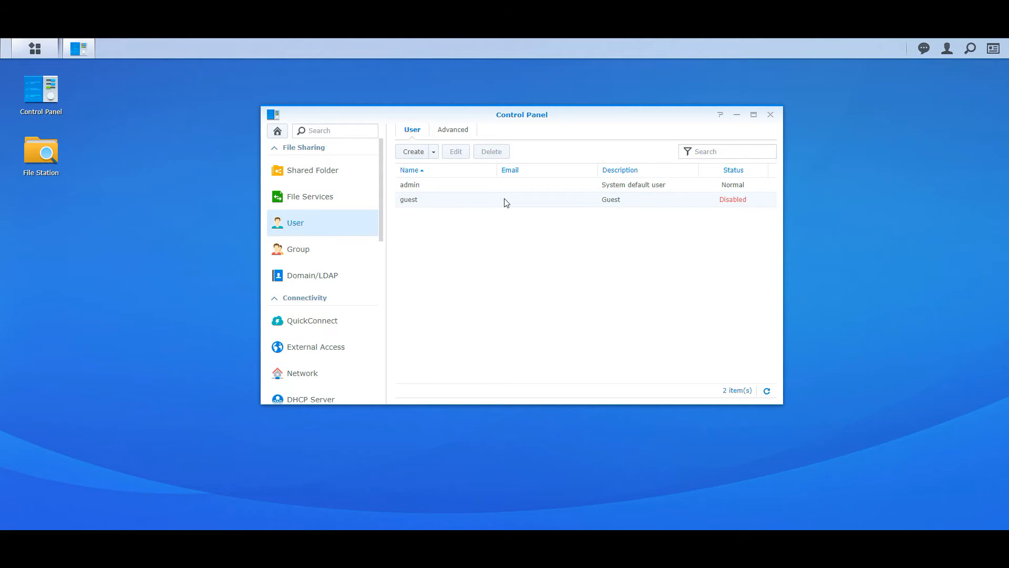
click(413, 151)
click(479, 203)
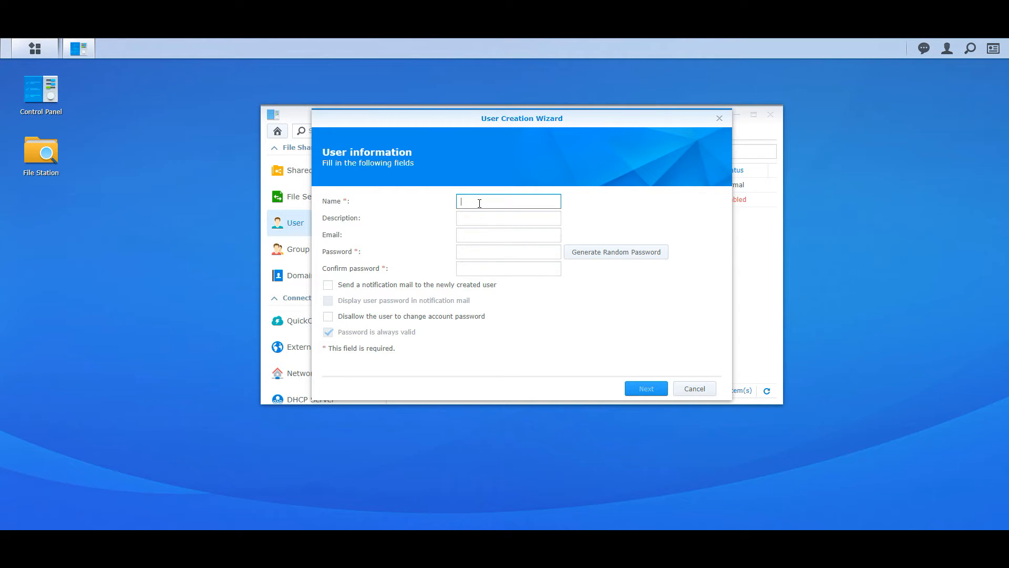
text(admin)
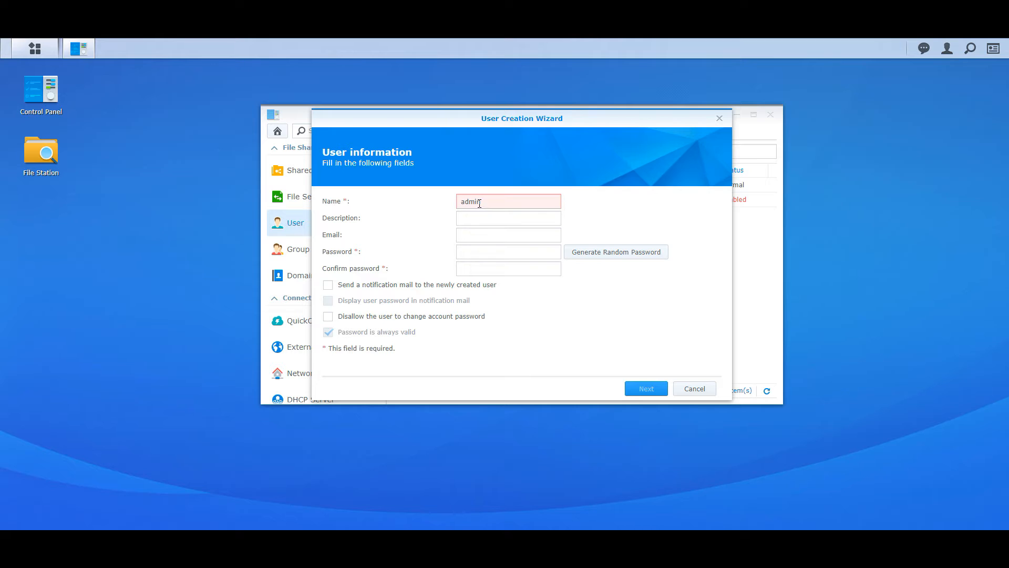
text(kevin)
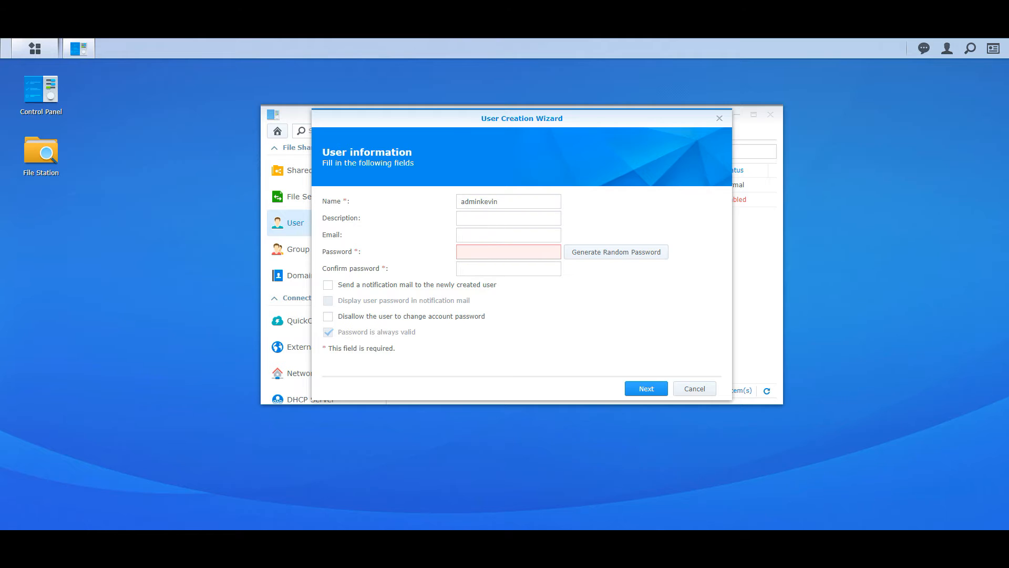
click(480, 252)
key(ctrl+v)
click(492, 270)
key(ctrl+v)
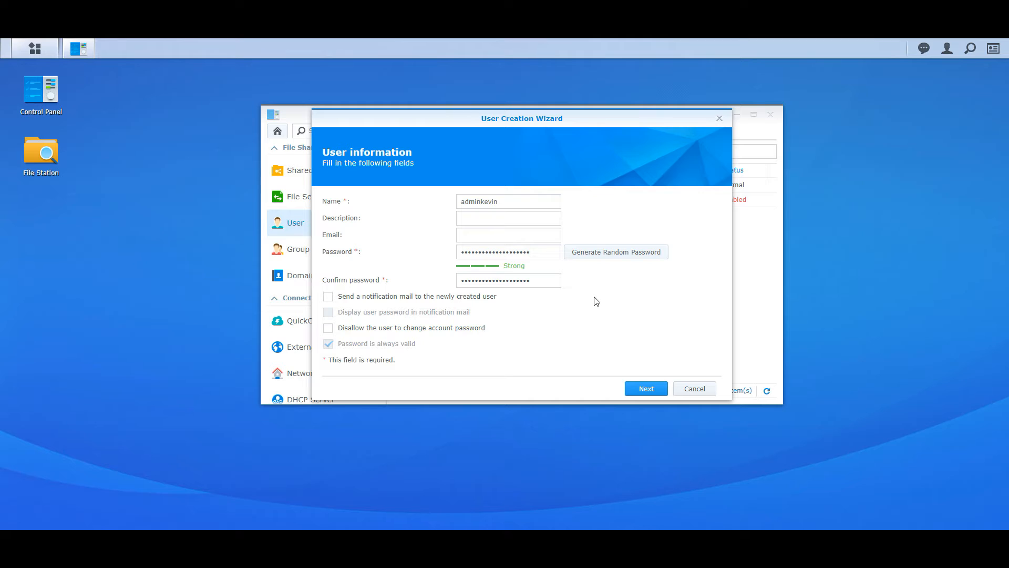
Add a 'us' suffix to the new user's name and advance to group selection
drag(506, 201, 444, 200)
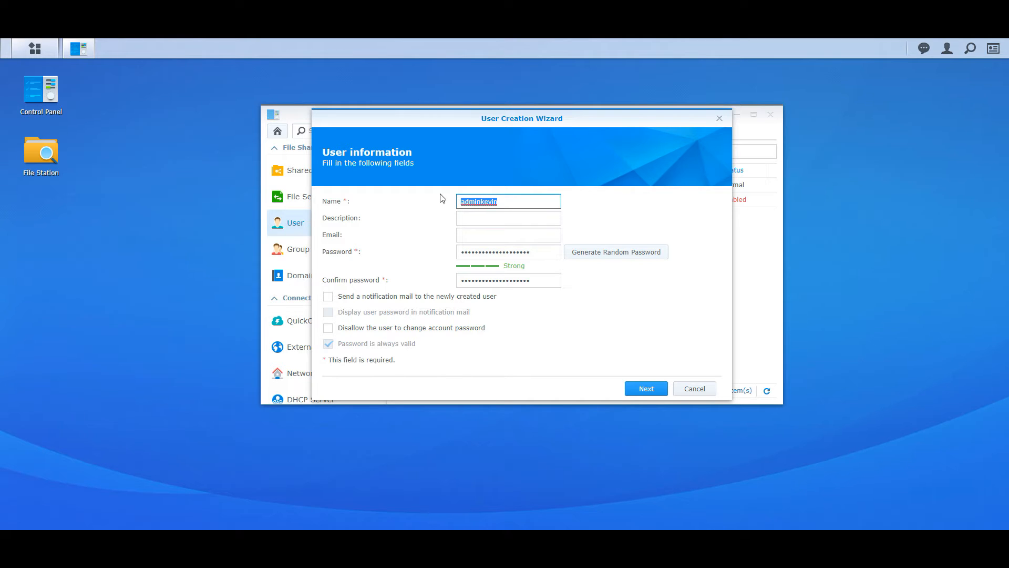
key(Right)
text(us)
key(ctrl+a)
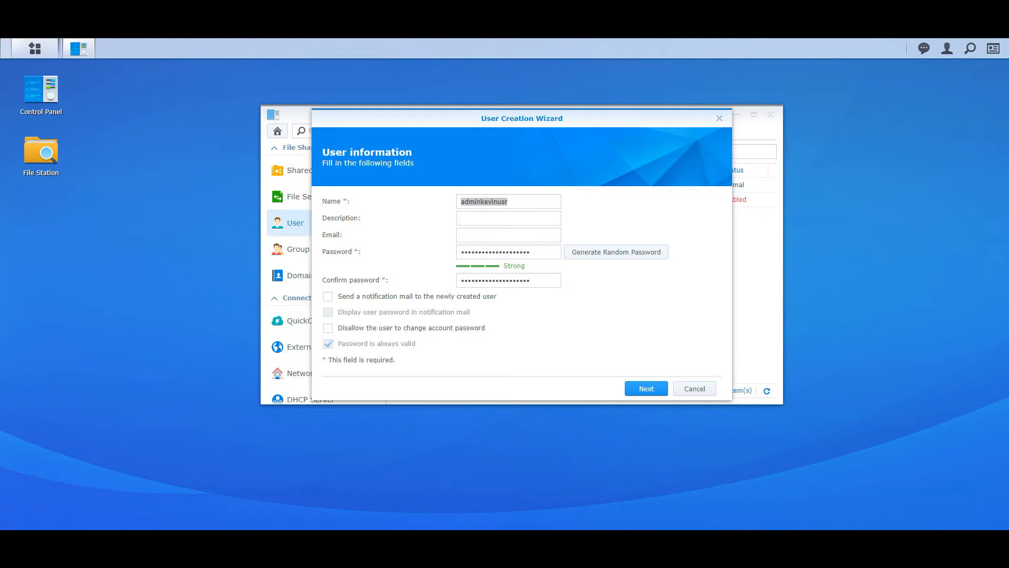
click(625, 373)
key(Return)
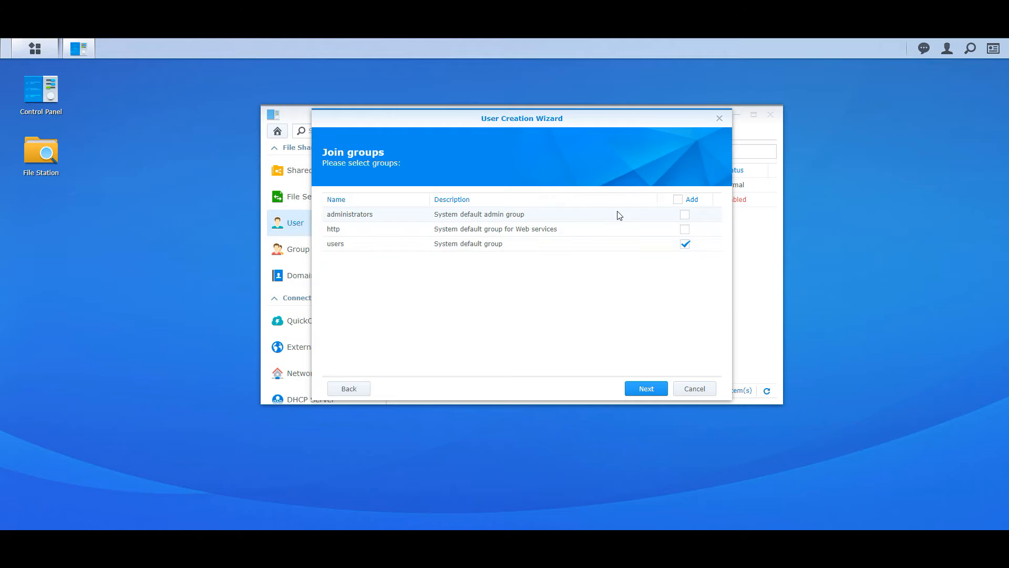
Add the user to all three groups, allow every application, and save the account
click(678, 200)
click(645, 392)
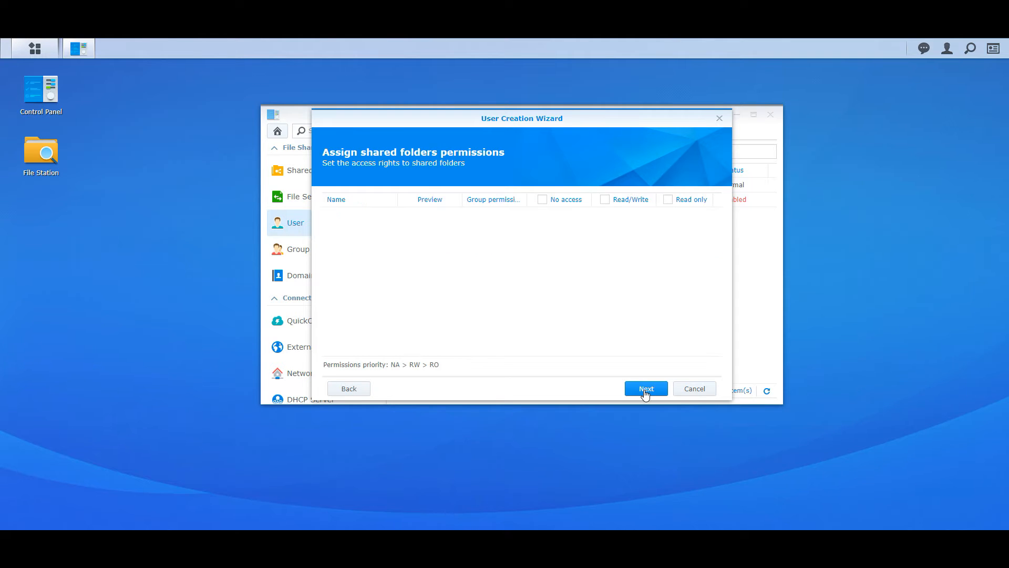
click(646, 392)
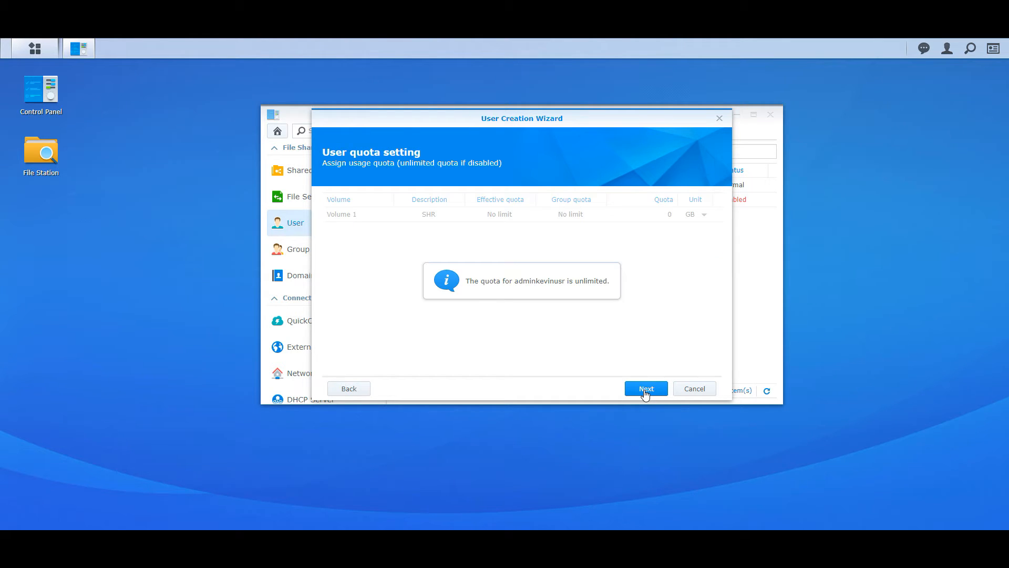
click(645, 392)
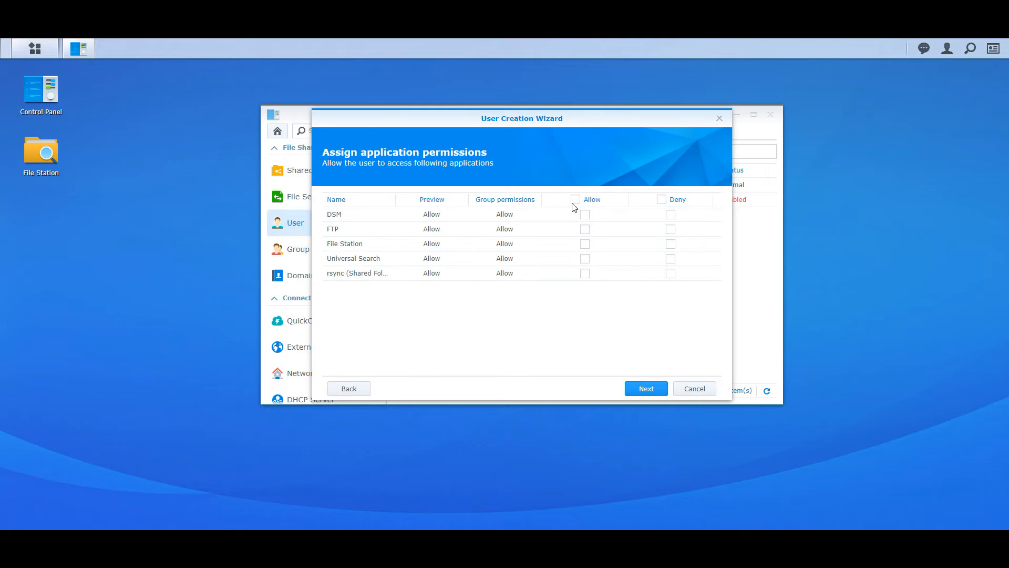
click(575, 200)
click(646, 387)
click(646, 388)
click(645, 389)
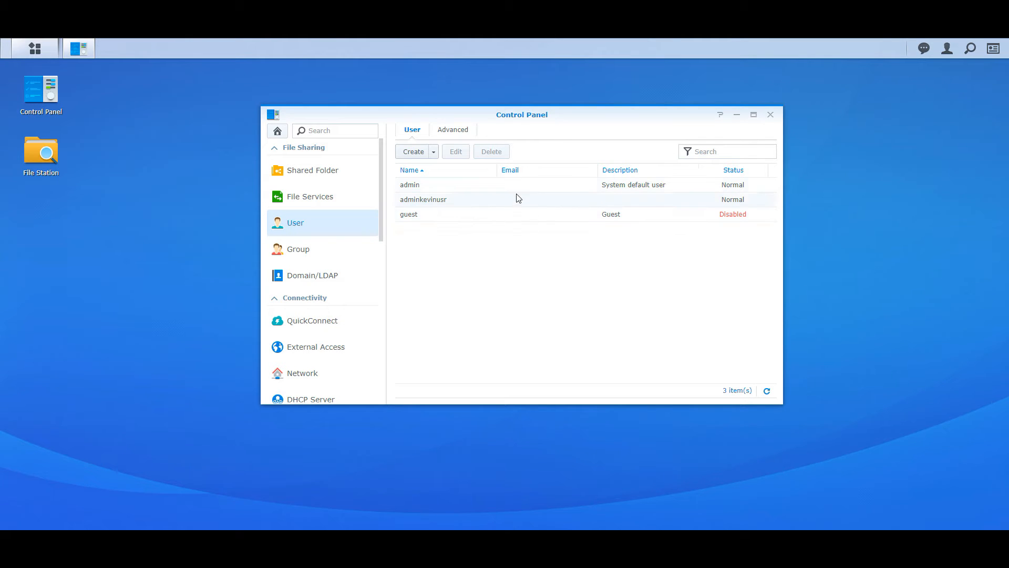
Open the admin account's edit dialog, then dismiss it and close Control Panel
click(500, 188)
right_click(500, 187)
click(518, 195)
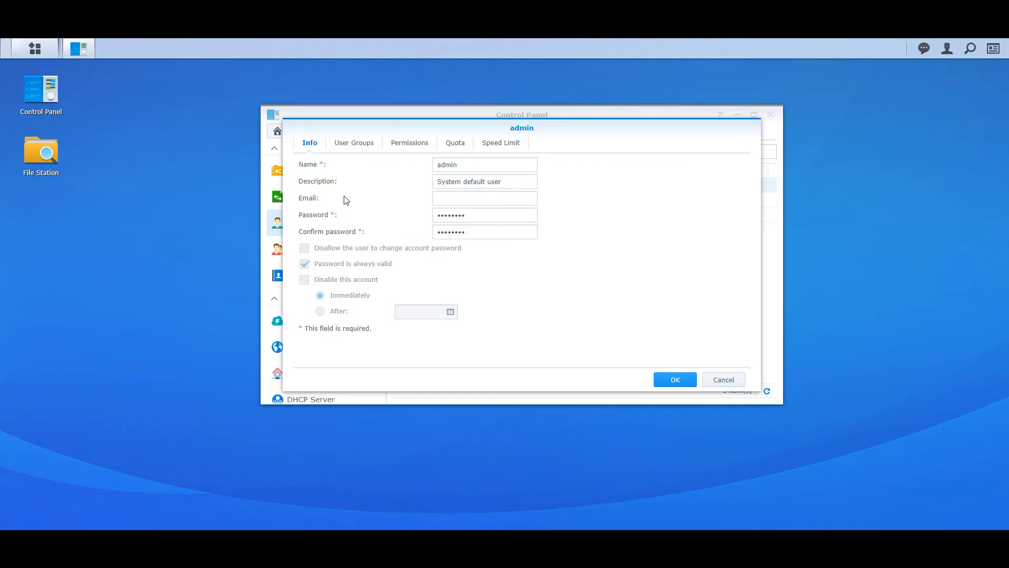
key(Escape)
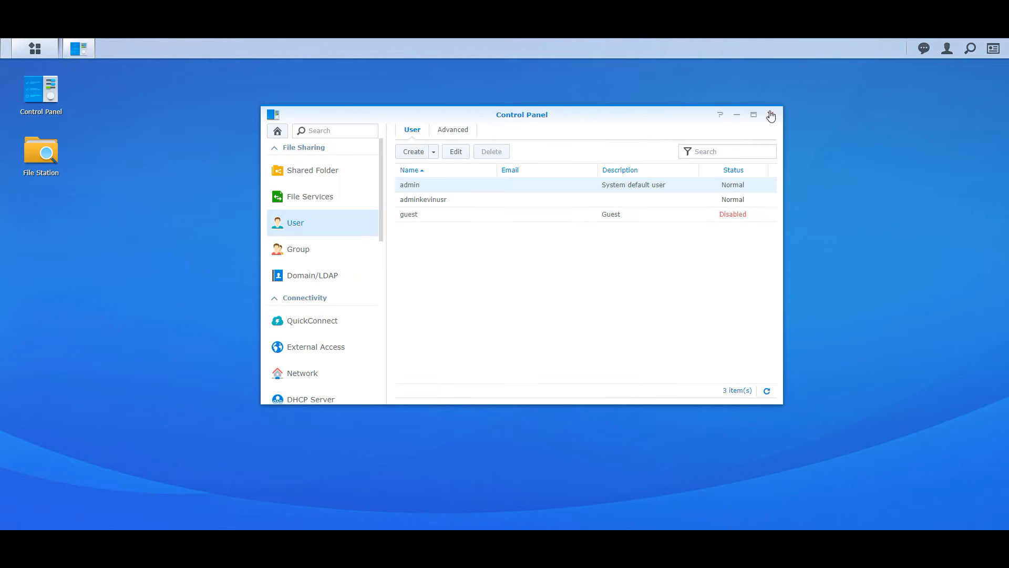
click(770, 114)
Sign in as the new administrator 'adminkevinusr', dismiss Smart Update, and launch Control Panel
click(946, 49)
click(954, 175)
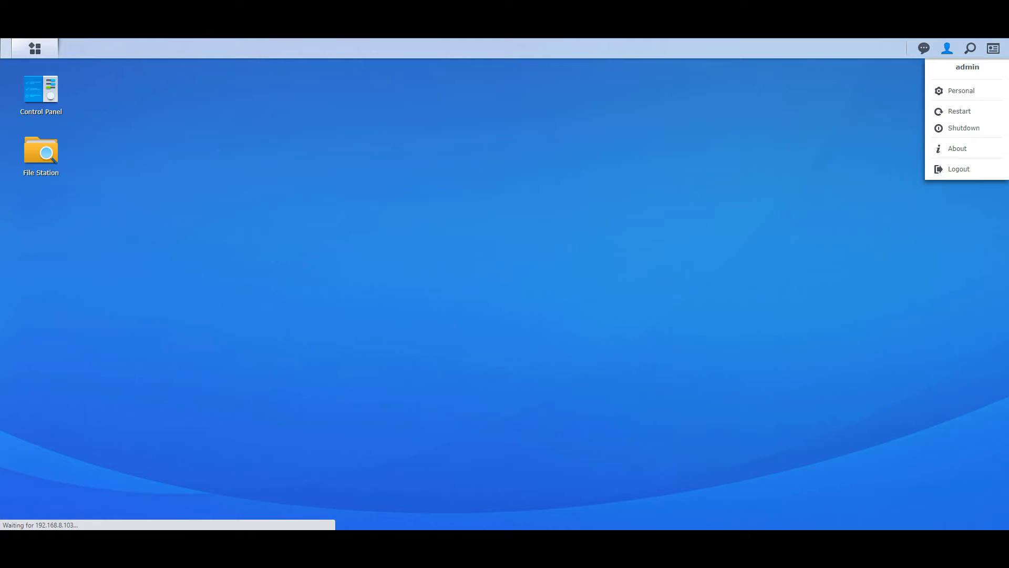
text(adminkevinusr)
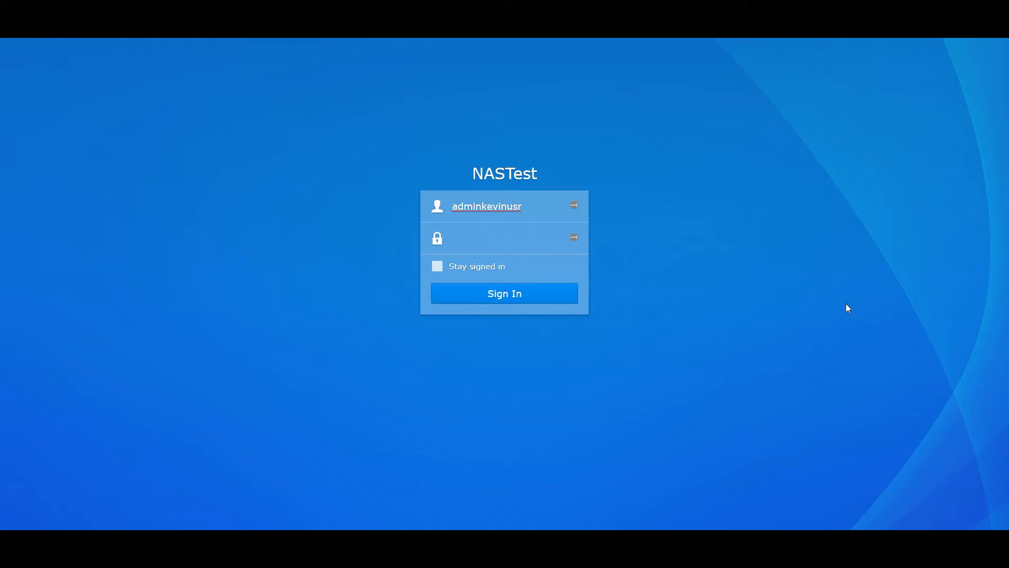
click(502, 238)
key(ctrl+v)
click(514, 297)
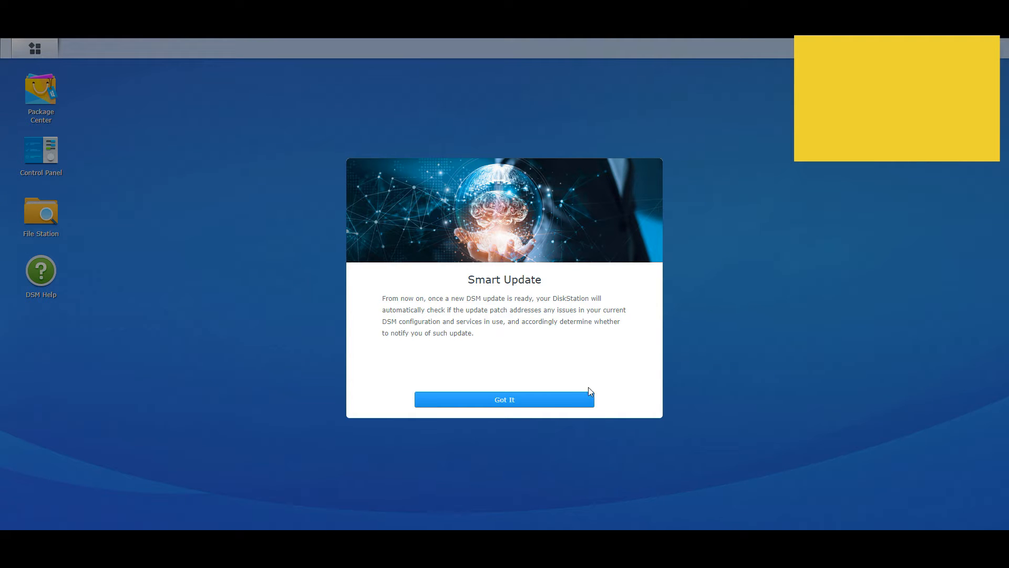
click(573, 399)
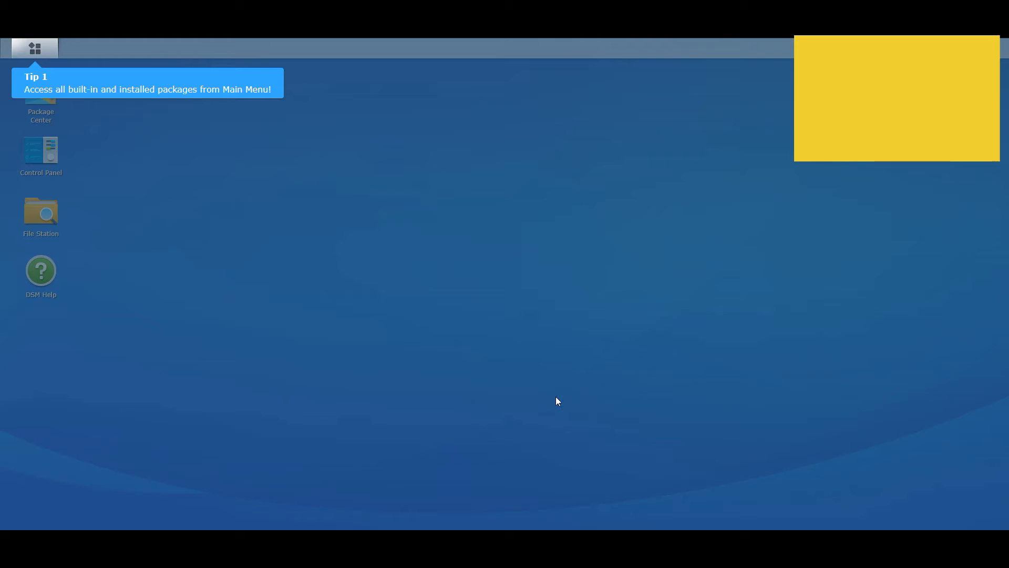
click(47, 145)
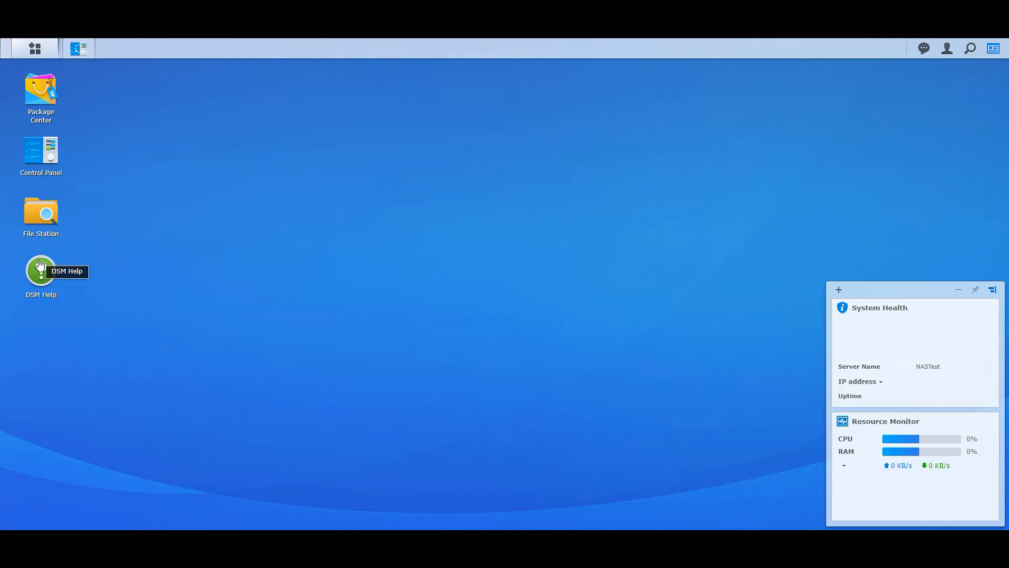
Remove the DSM Help desktop shortcut and open the user account list
right_click(40, 265)
click(88, 284)
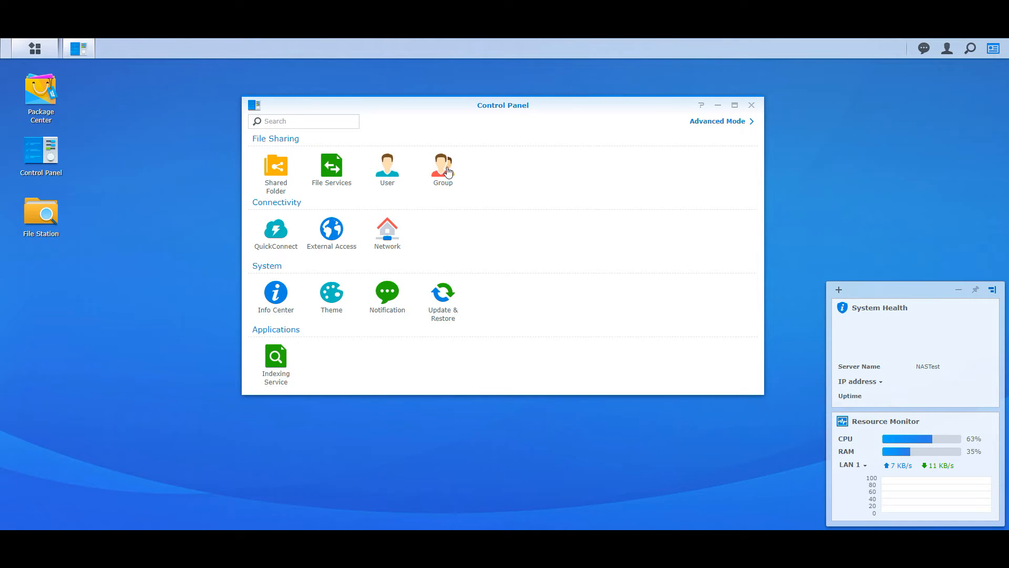
click(387, 170)
click(992, 50)
Disable the default admin account, then select the other administrator account
click(440, 176)
click(437, 143)
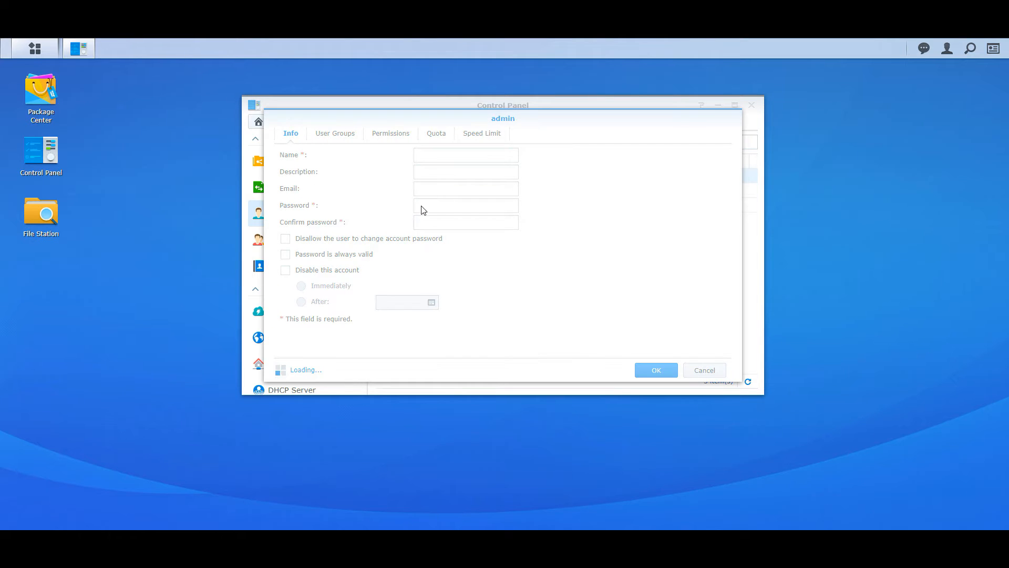
click(341, 271)
click(657, 370)
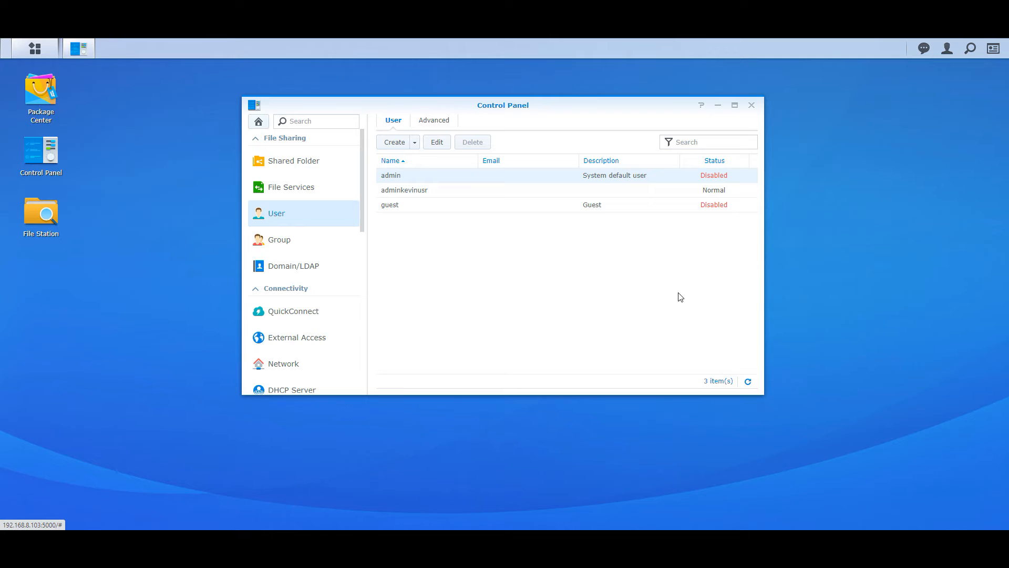
click(433, 192)
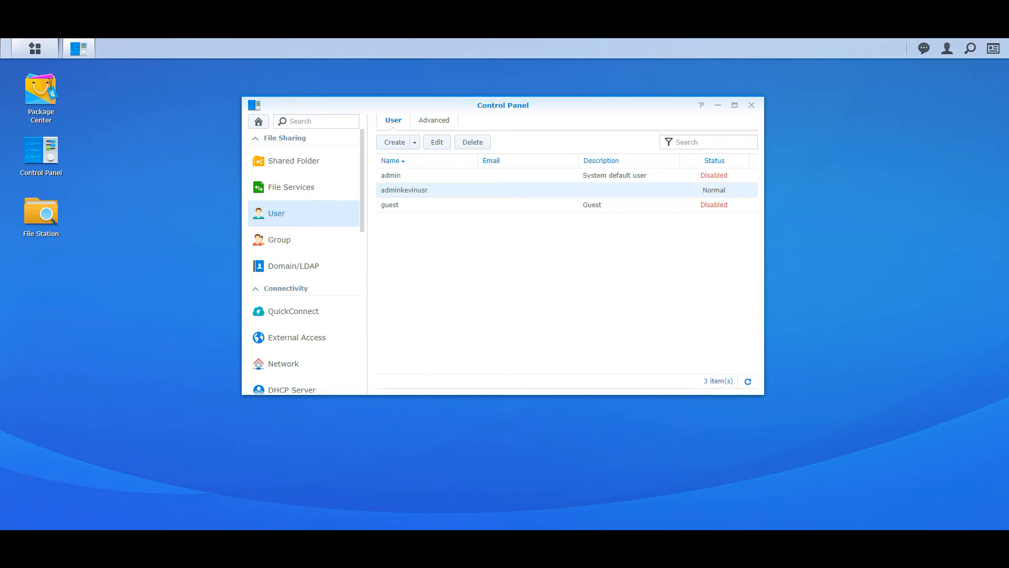
Require 16-character passwords with mixed case, numbers, special characters, and no common passwords
click(444, 125)
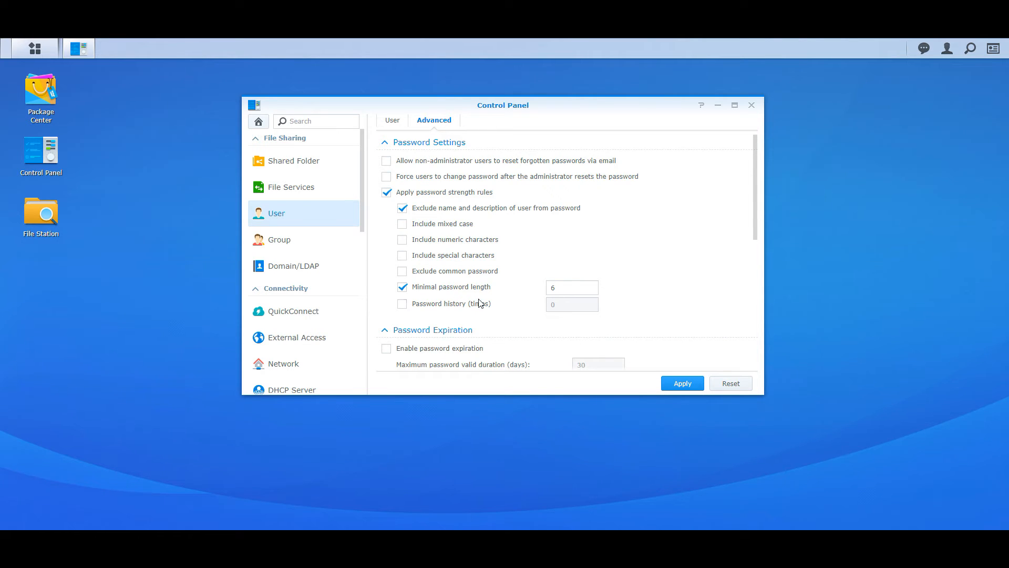
drag(564, 286, 545, 288)
text(16)
click(441, 275)
click(450, 260)
click(450, 242)
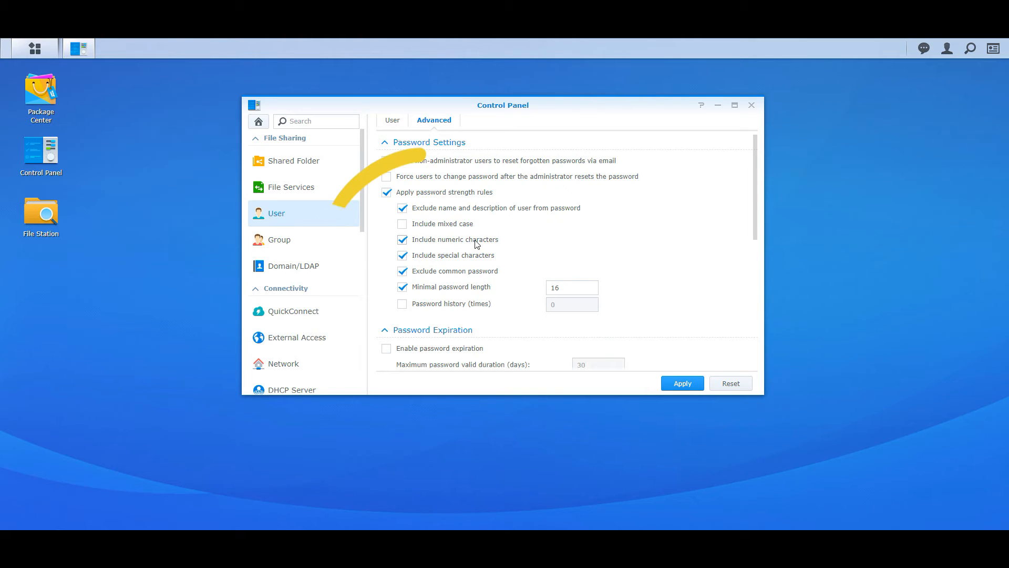
click(443, 226)
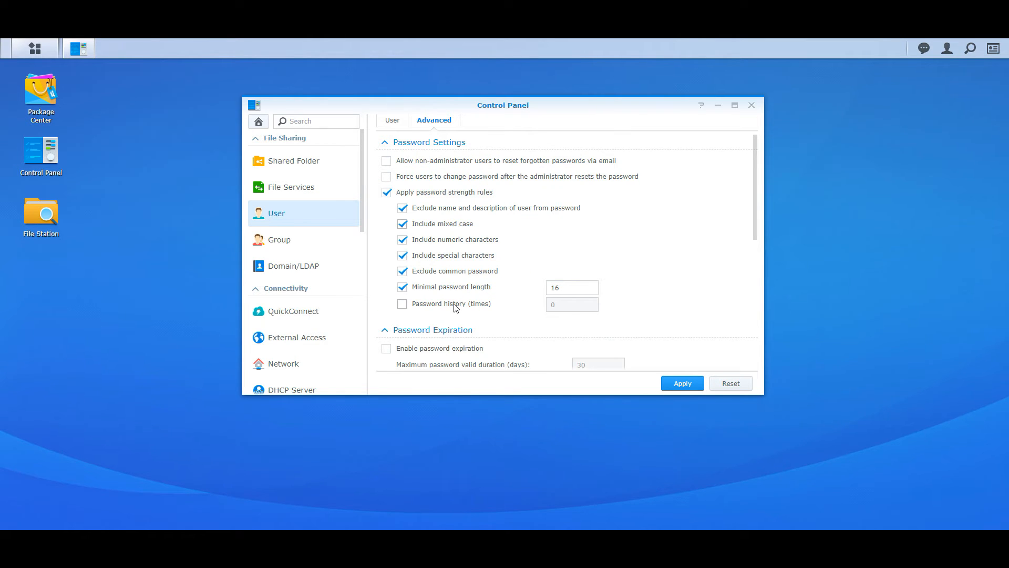
Enable password expiration, leave the always-valid list unchanged, and apply the password rules
scroll(462, 309, down, 1)
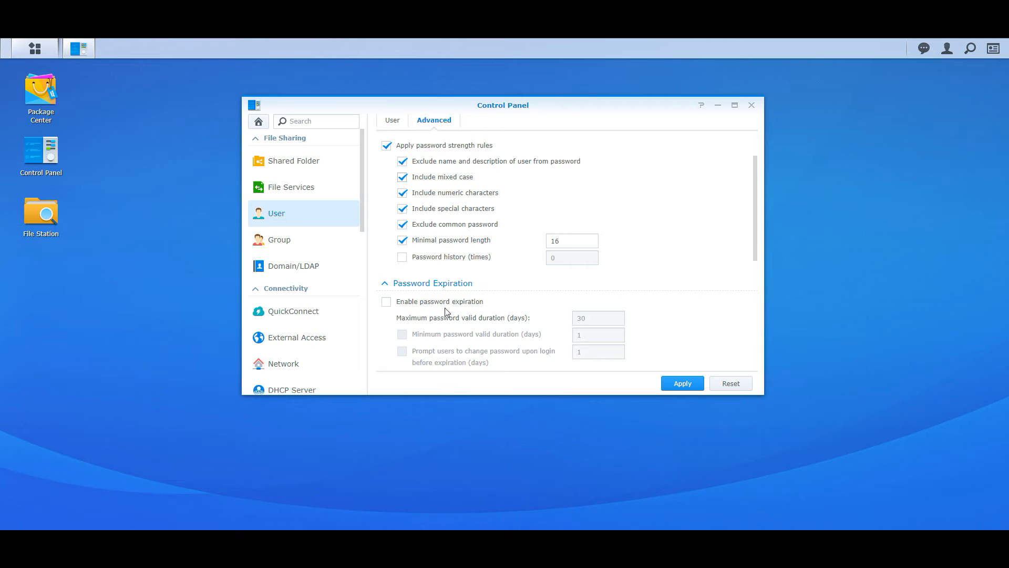
click(403, 302)
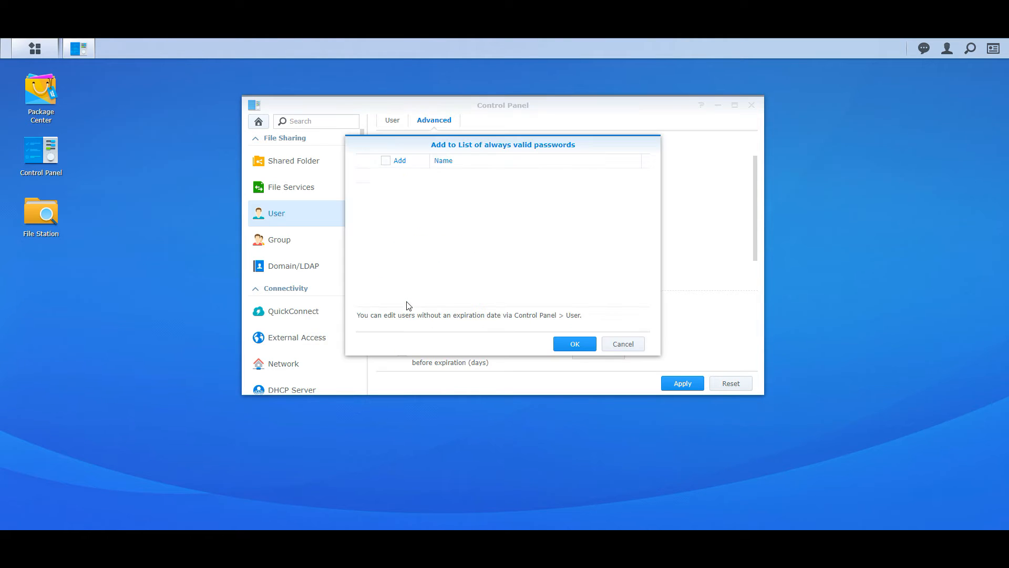
click(623, 345)
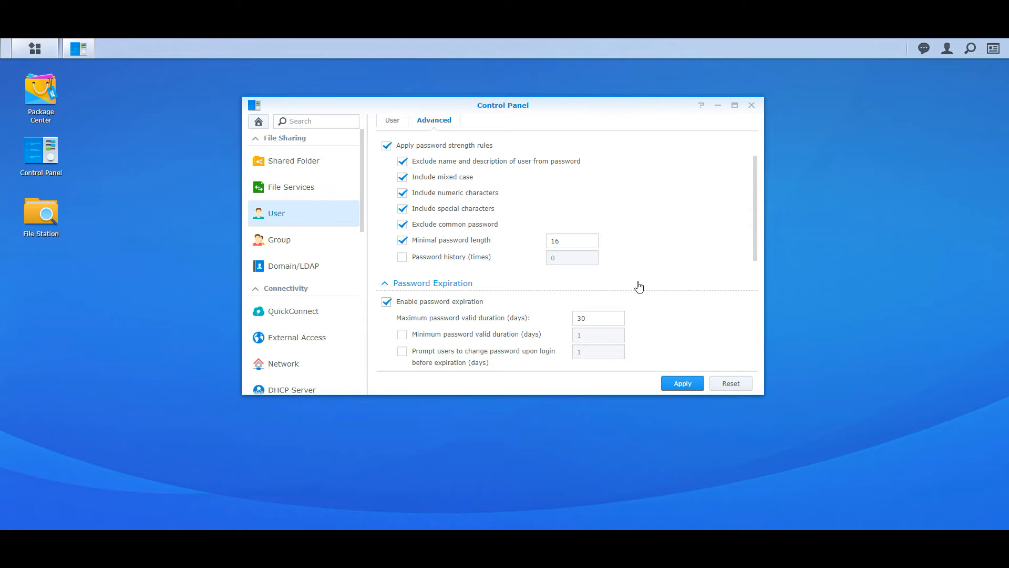
scroll(626, 286, up, 1)
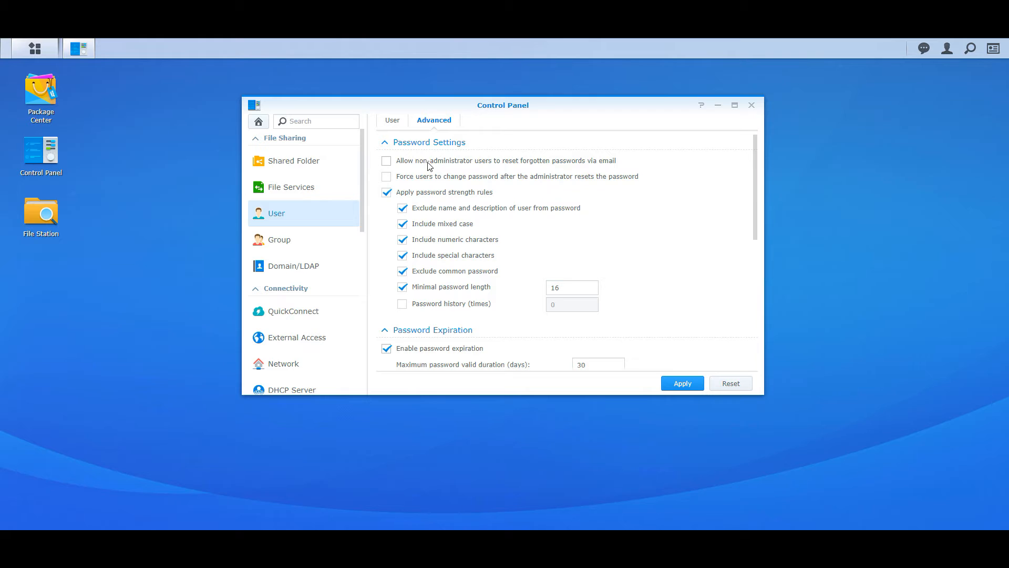
click(676, 388)
Review the 2-Step Verification and User Home options, then return to Control Panel home
scroll(636, 301, down, 5)
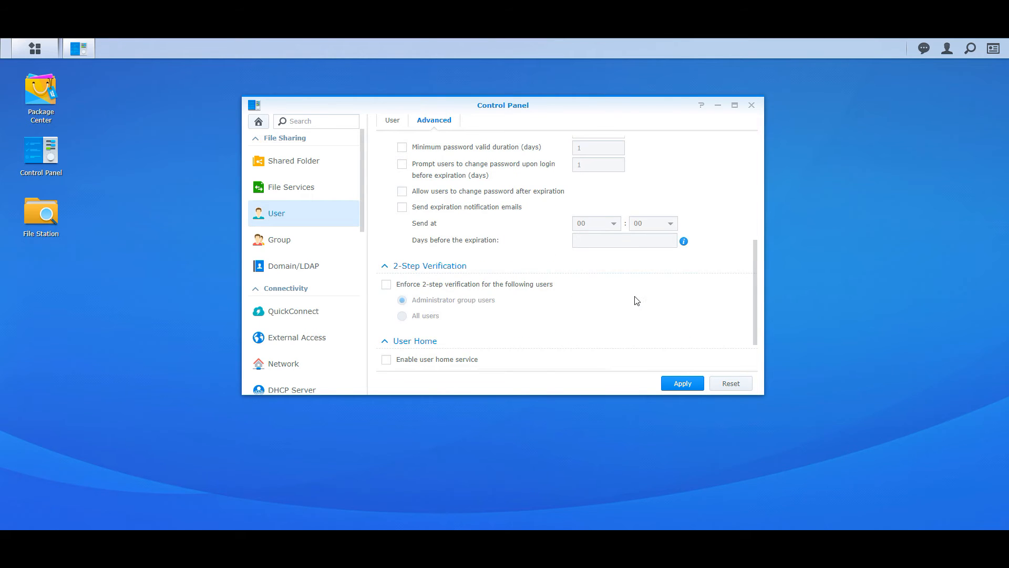
scroll(636, 301, down, 2)
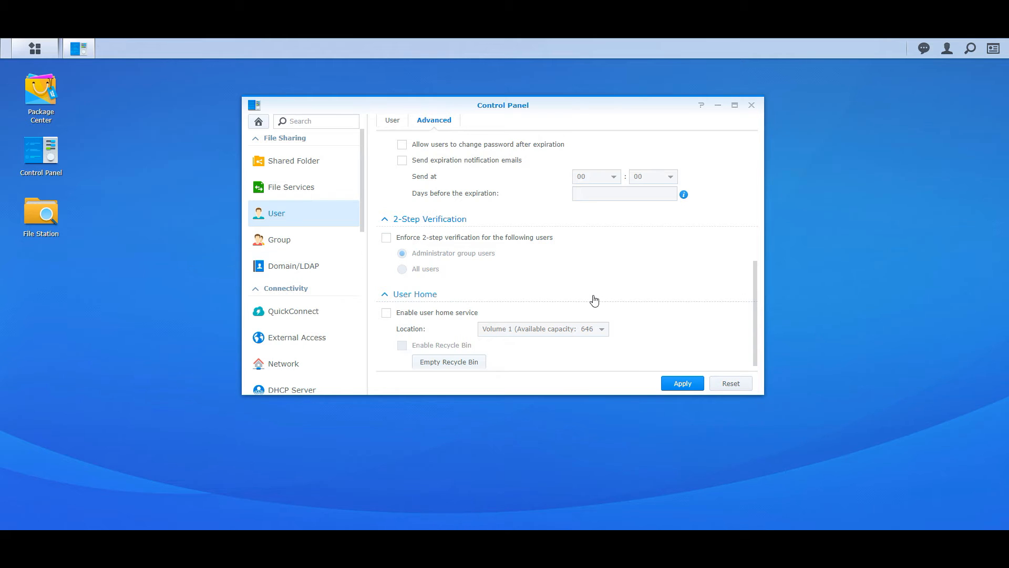
scroll(525, 260, up, 8)
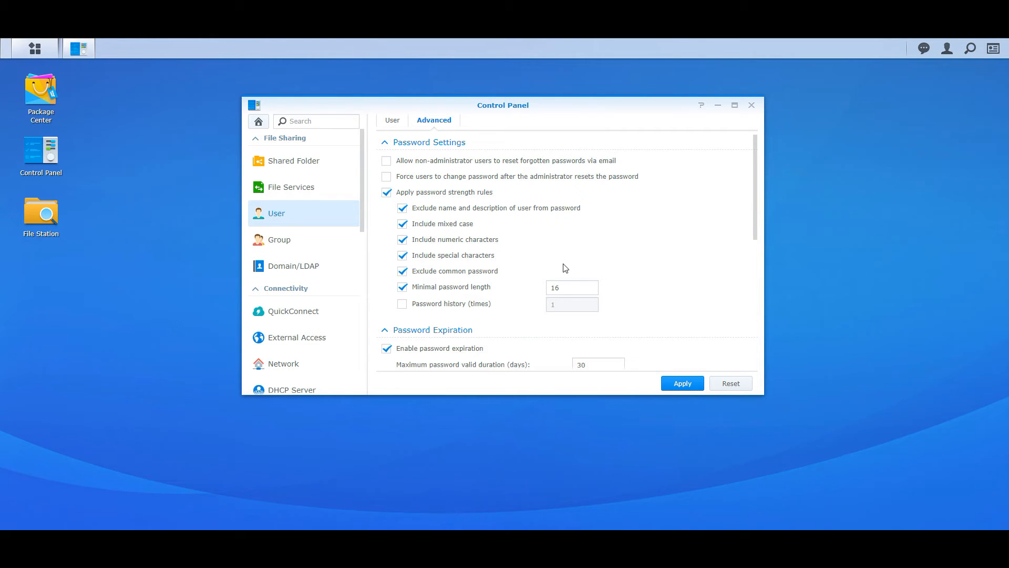
click(258, 122)
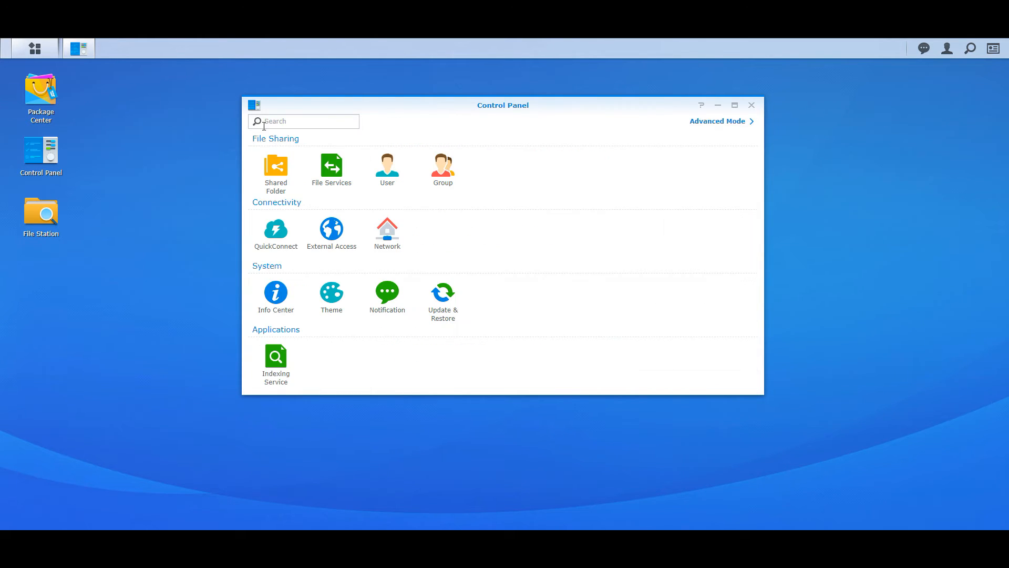
In Advanced Mode, enable email notifications using Custom SMTP server as the service provider
click(724, 126)
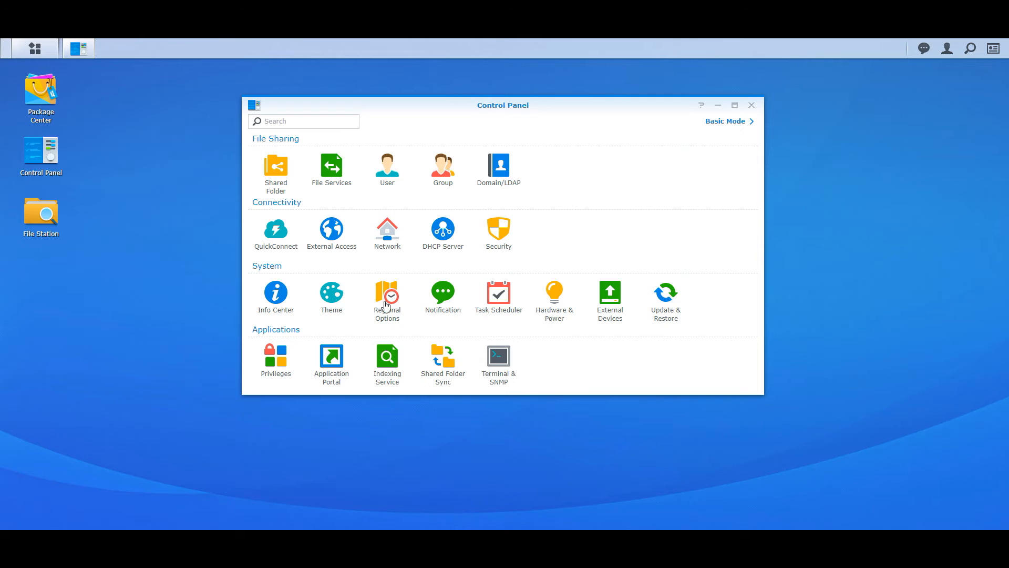
click(443, 295)
click(444, 169)
click(578, 185)
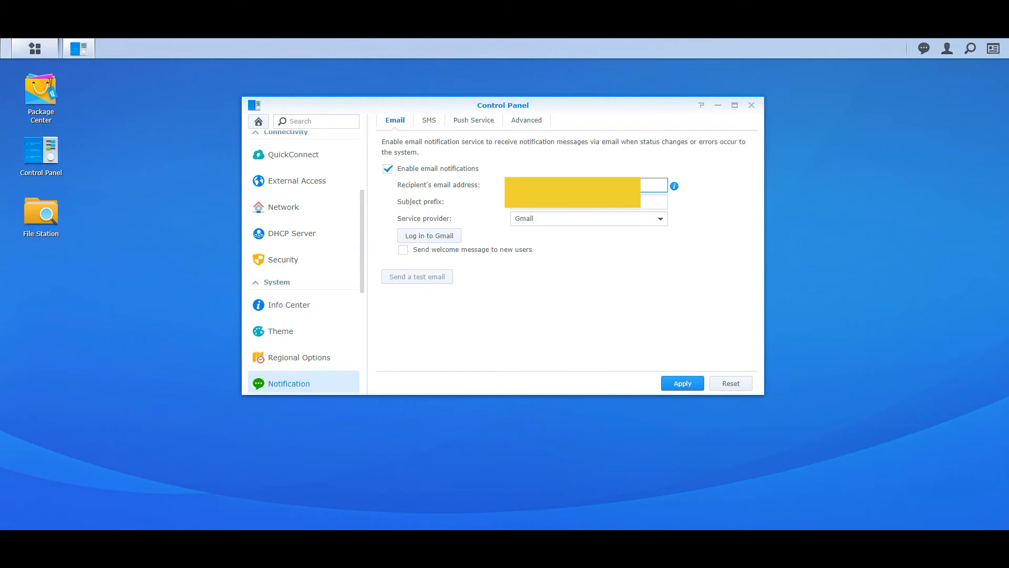
click(660, 219)
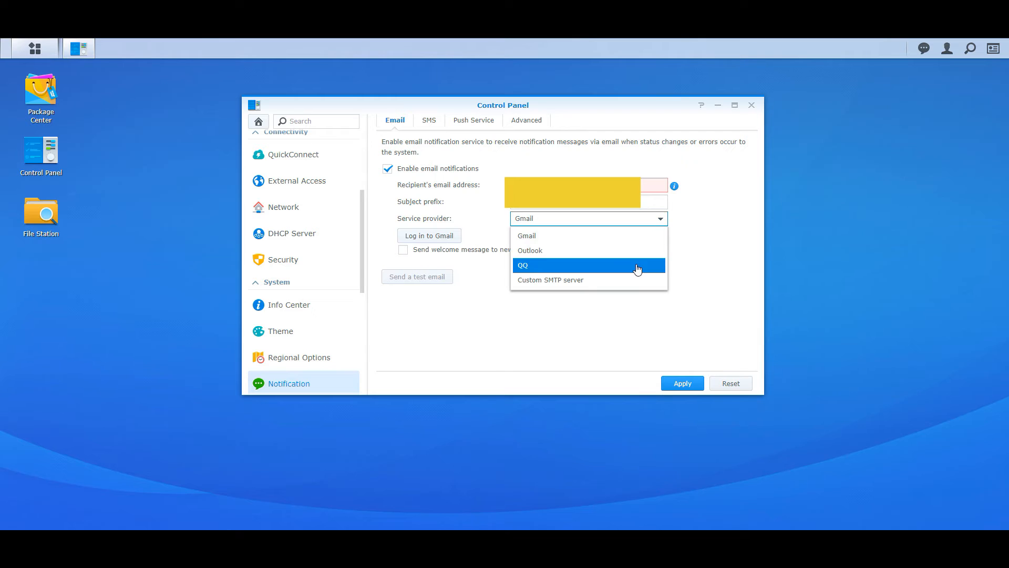
click(627, 280)
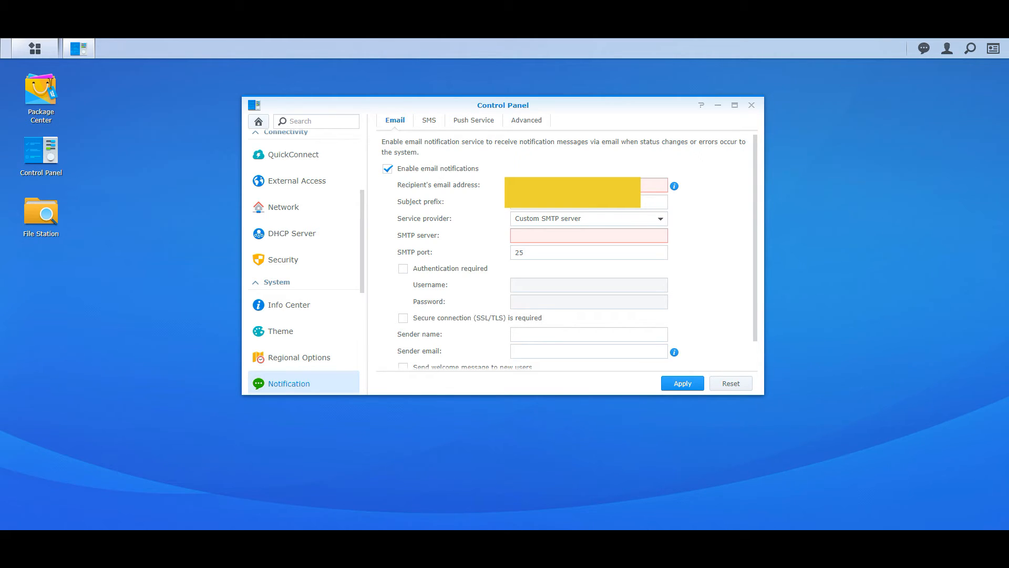
Look over the SMS tab and the system notifications list, then return home
click(430, 121)
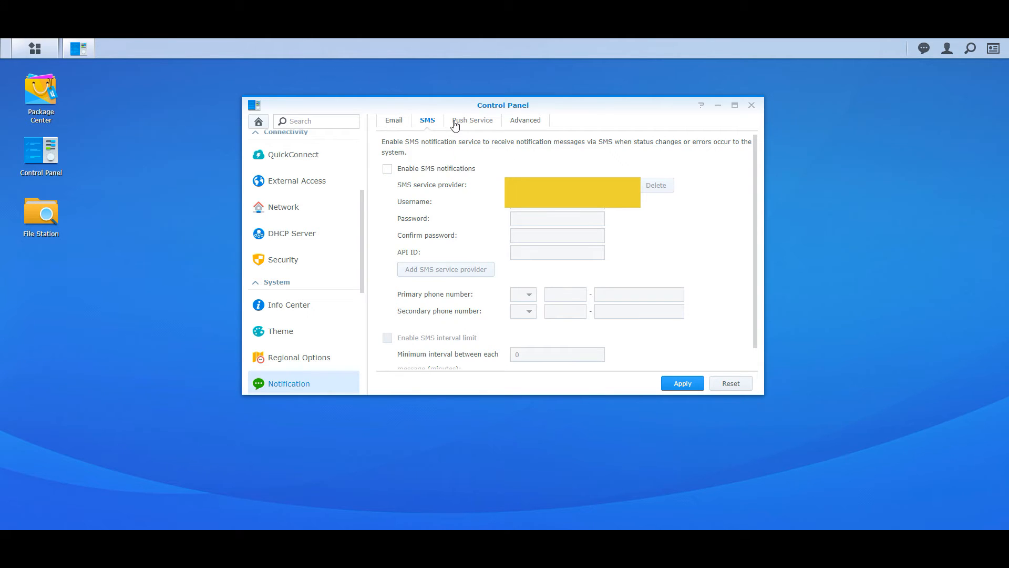
click(397, 127)
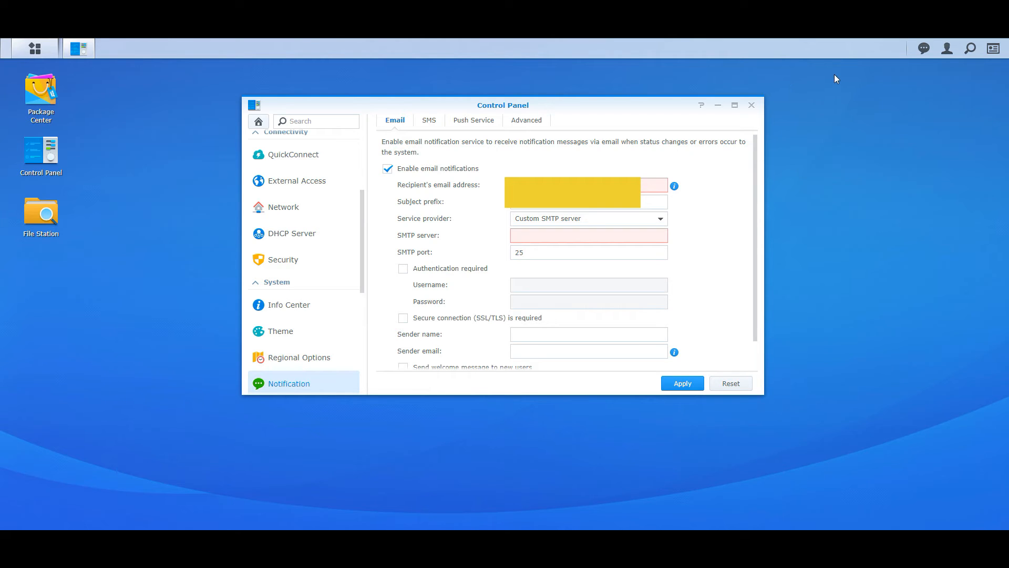
click(922, 50)
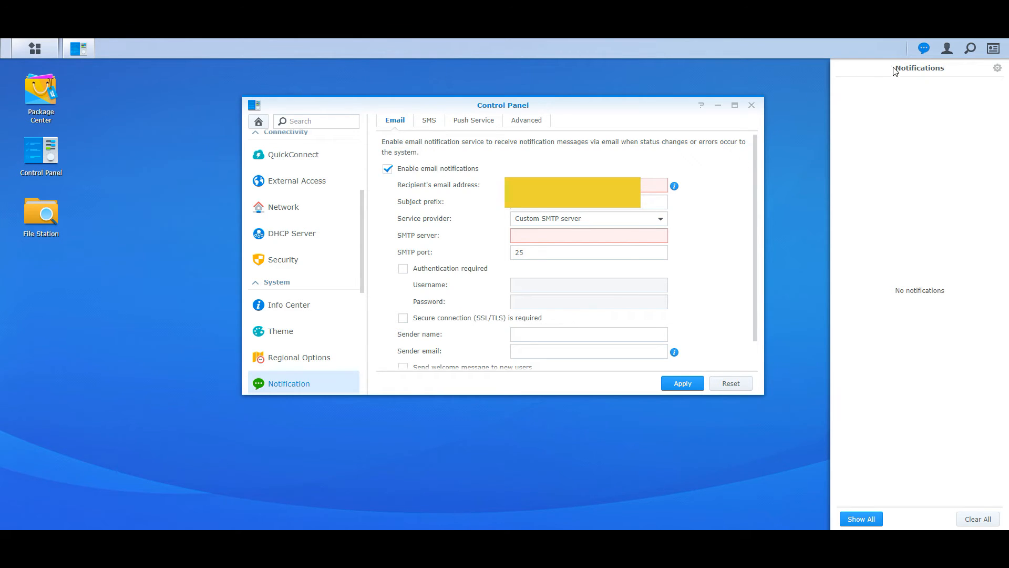
click(924, 48)
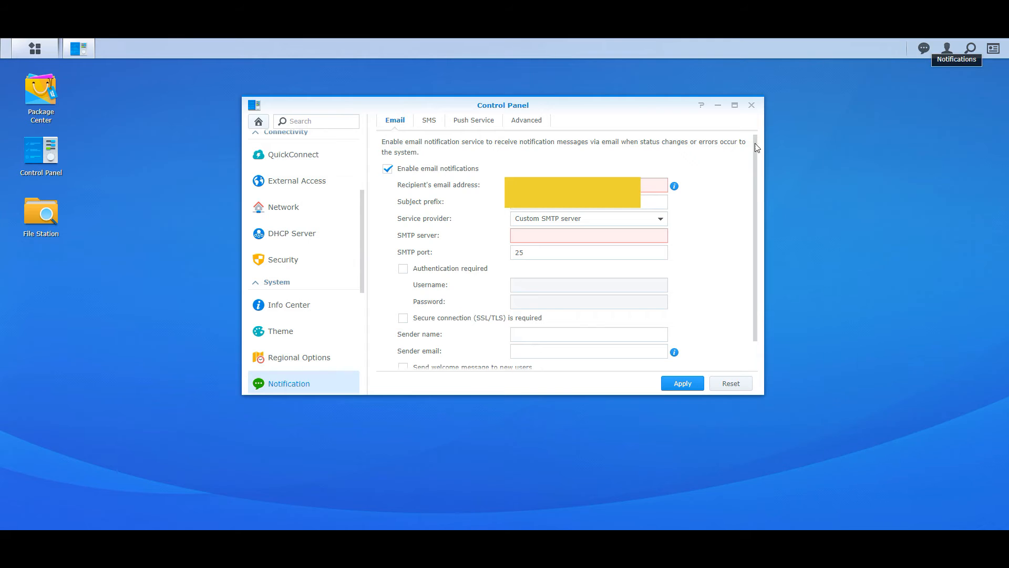
click(258, 121)
Discard the notification changes and set the Security auto-block time window to 60 minutes
click(549, 265)
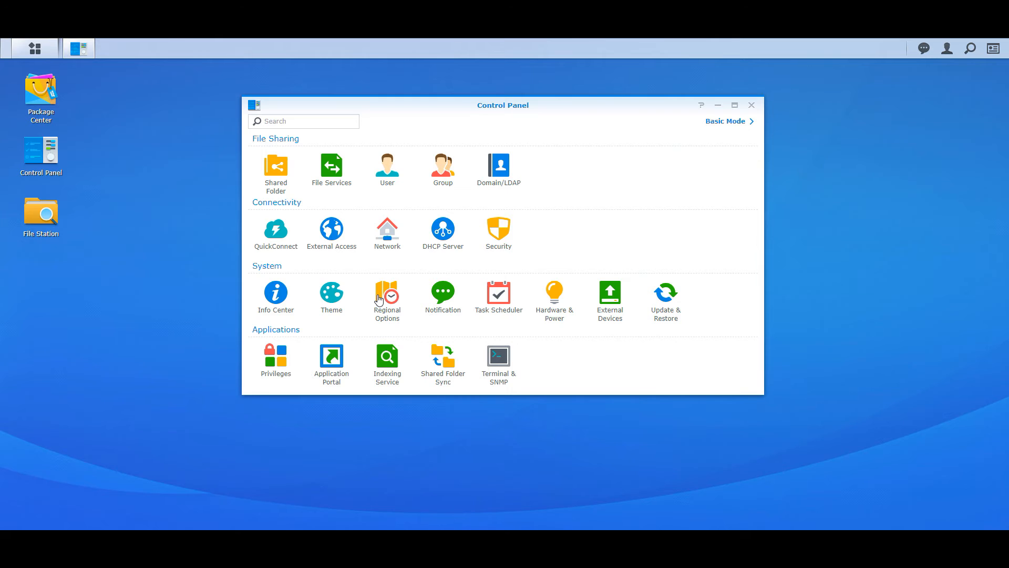
click(500, 237)
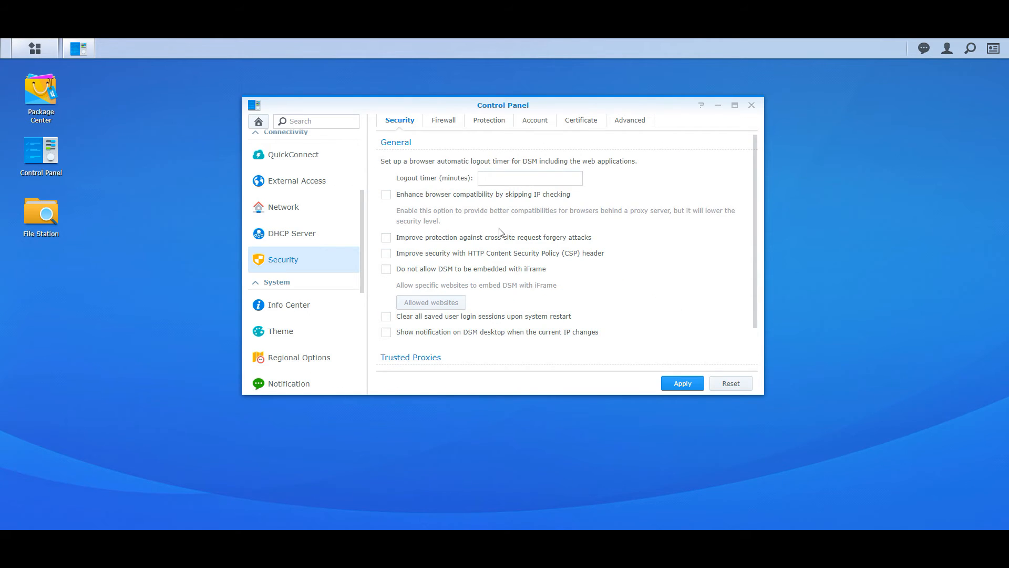
click(534, 121)
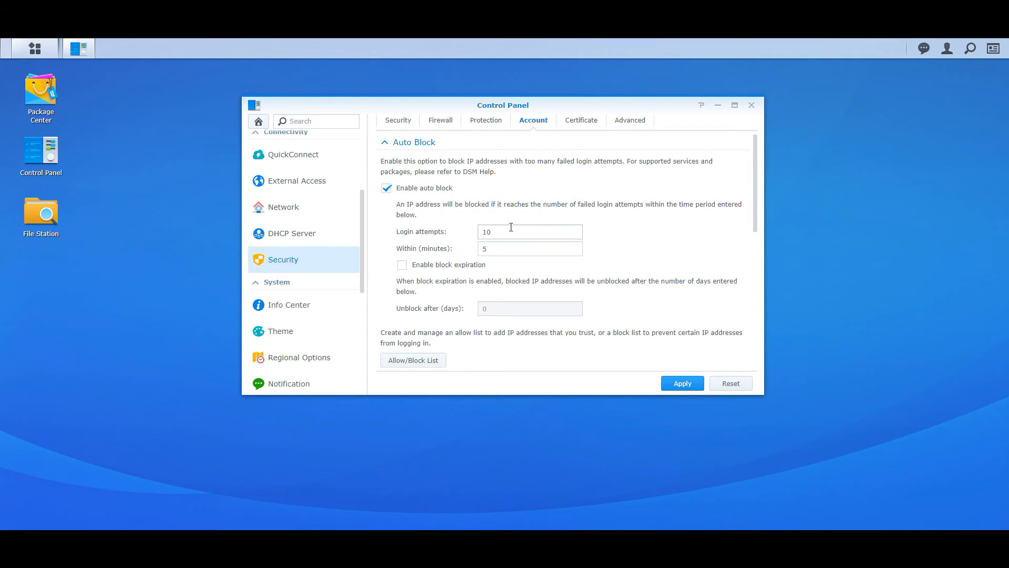
drag(506, 233, 478, 237)
drag(493, 249, 479, 255)
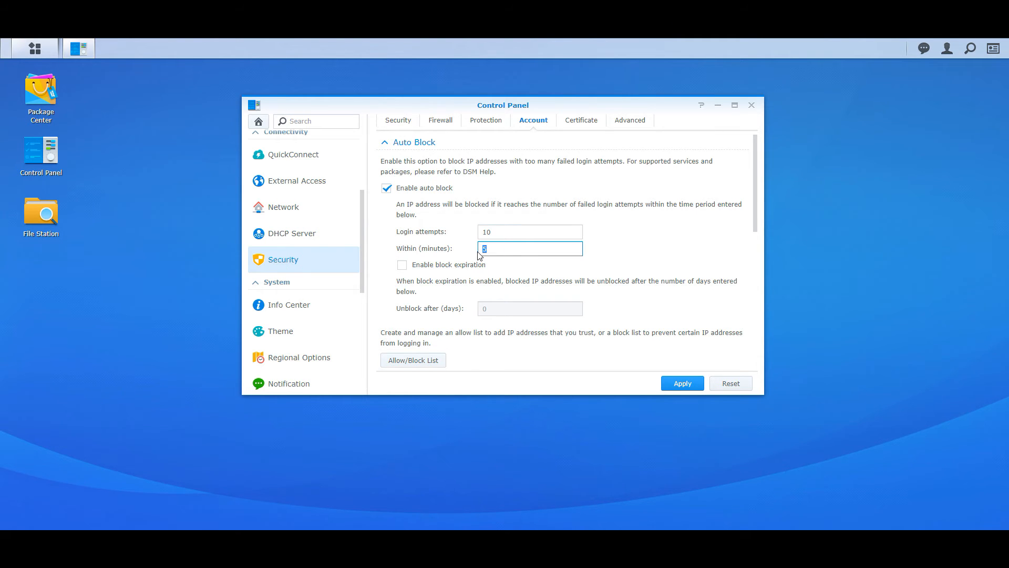
text(60)
Keep 10 failed attempts, enable block expiration after 120 days, and apply
drag(506, 233, 449, 240)
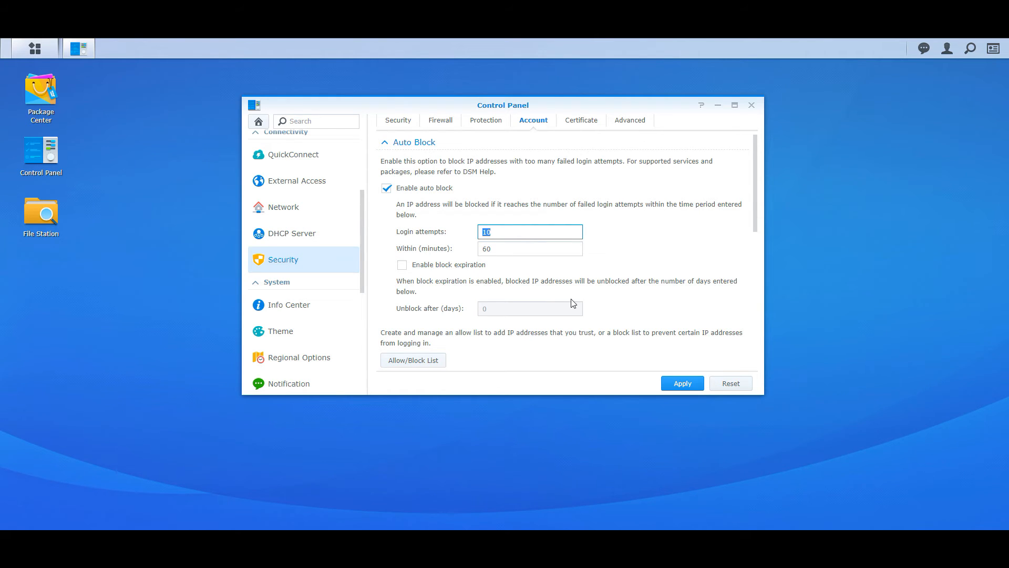
click(467, 269)
click(467, 269)
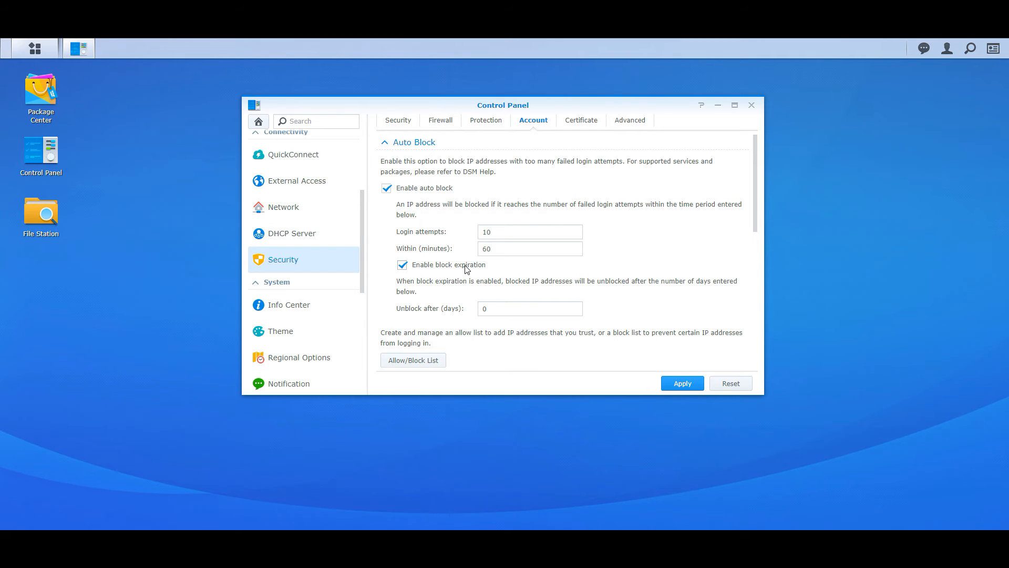
drag(545, 310, 480, 317)
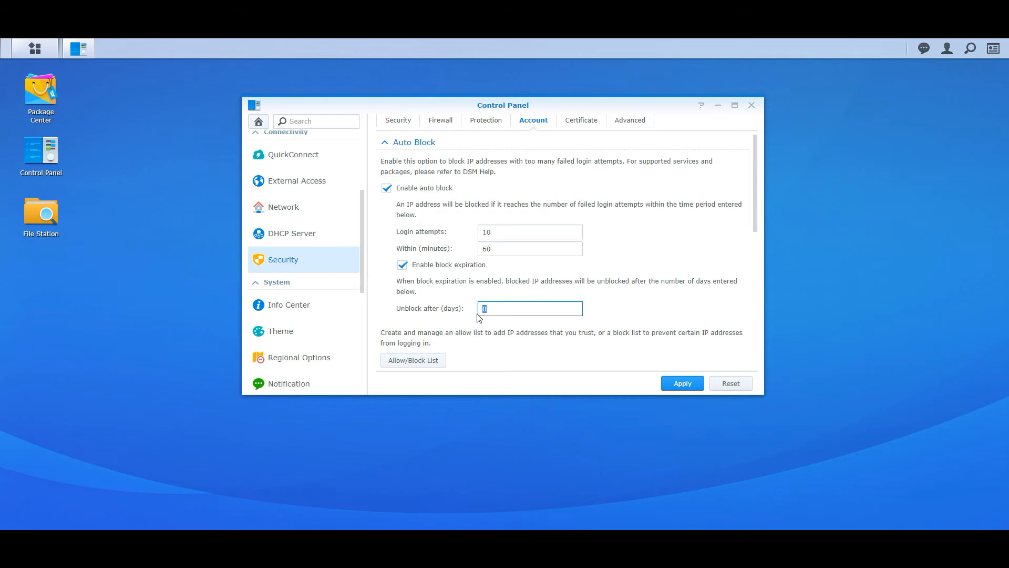
text(120)
click(668, 384)
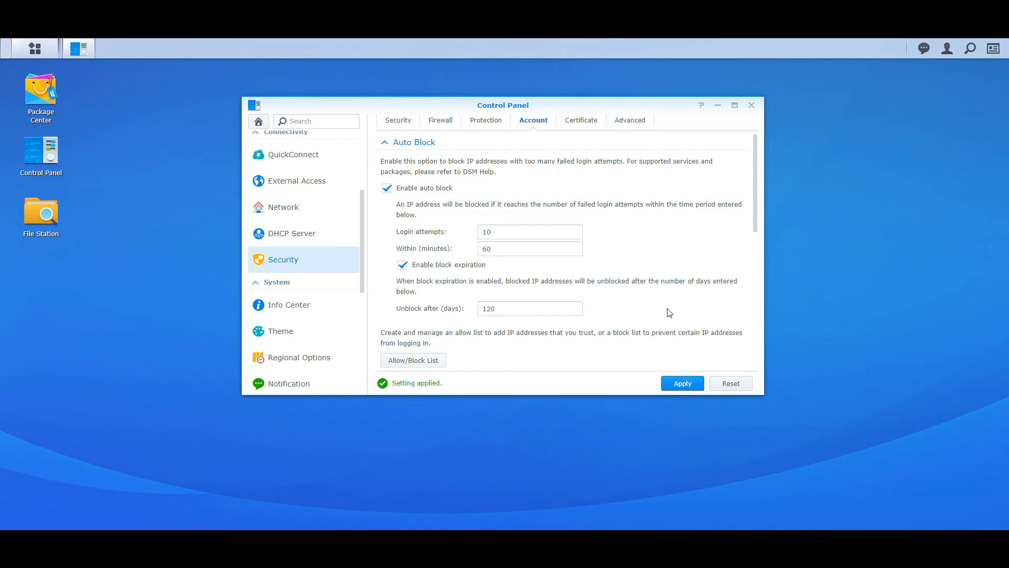
scroll(669, 313, down, 3)
scroll(669, 313, up, 3)
scroll(669, 312, down, 2)
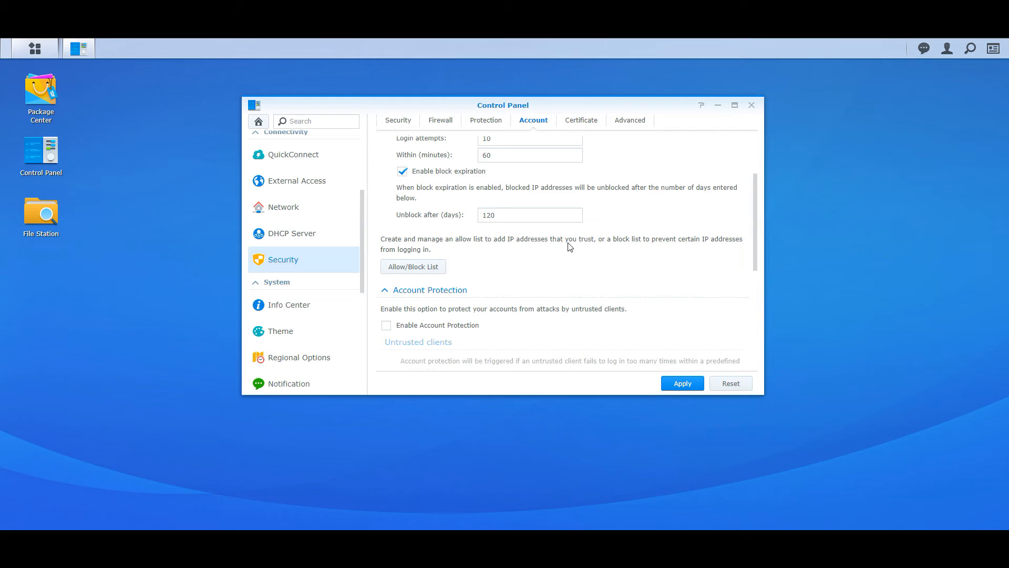
Enable Account Protection for untrusted clients, review its client limits, and apply the settings
click(469, 326)
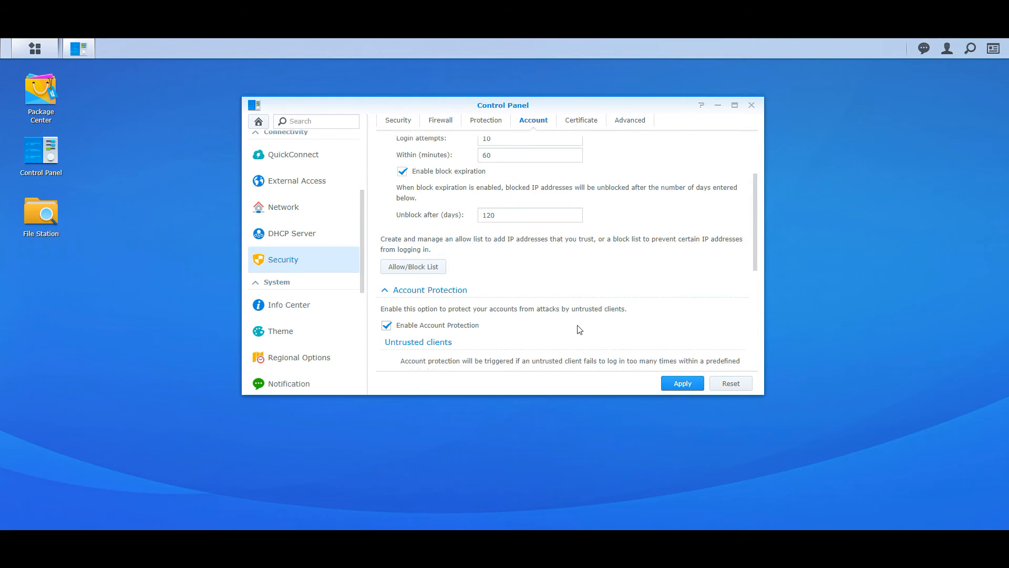
scroll(579, 329, down, 3)
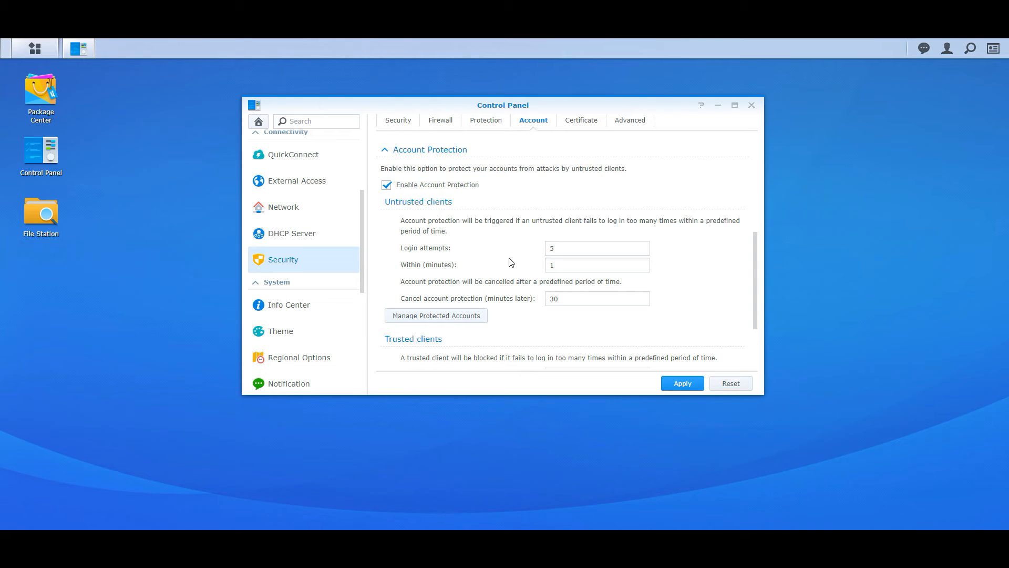
scroll(510, 261, down, 2)
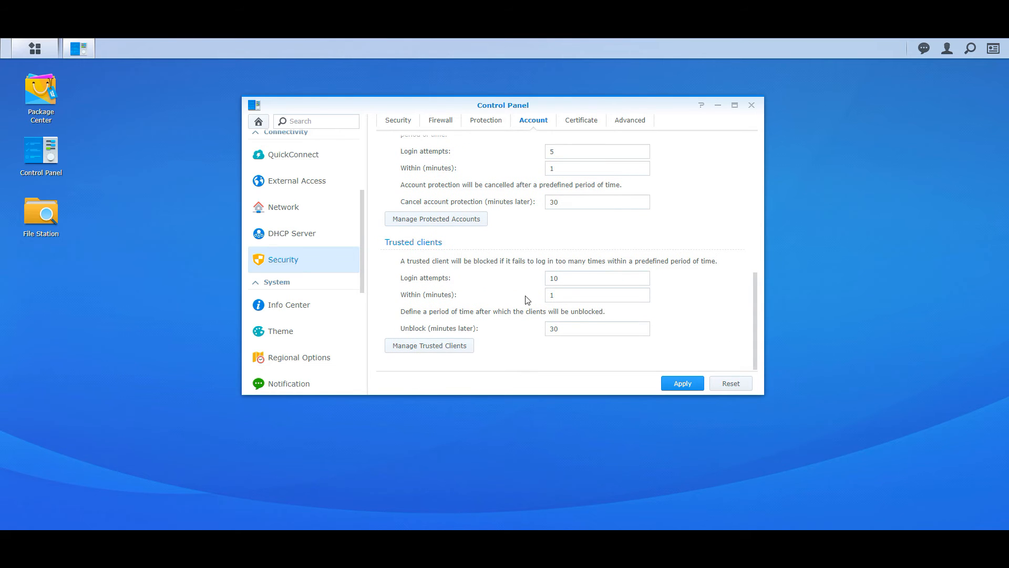
scroll(529, 343, down, 4)
click(683, 383)
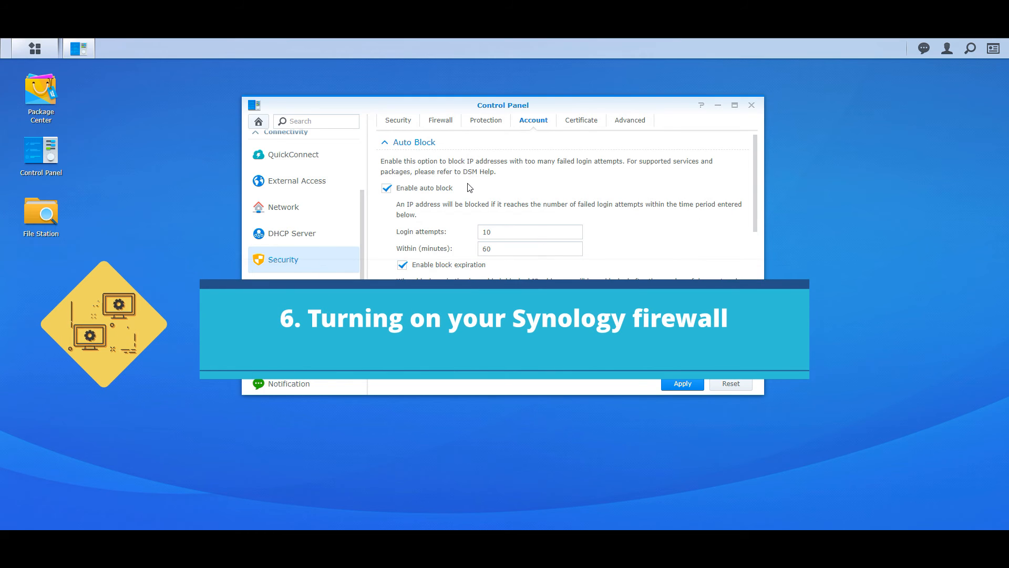
Turn on the firewall in Control Panel's Security settings and apply it
scroll(331, 249, down, 5)
scroll(331, 252, up, 8)
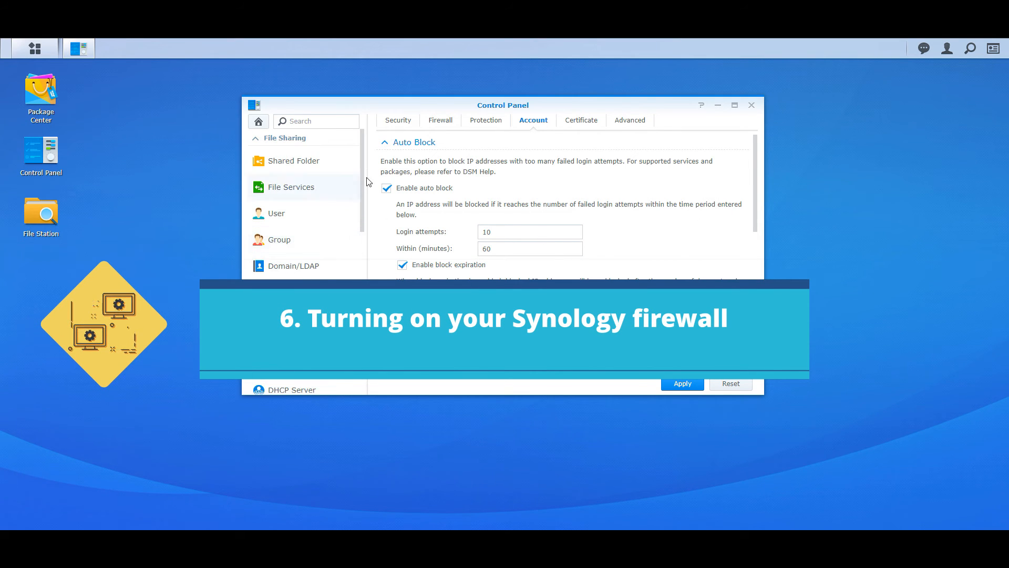
click(253, 120)
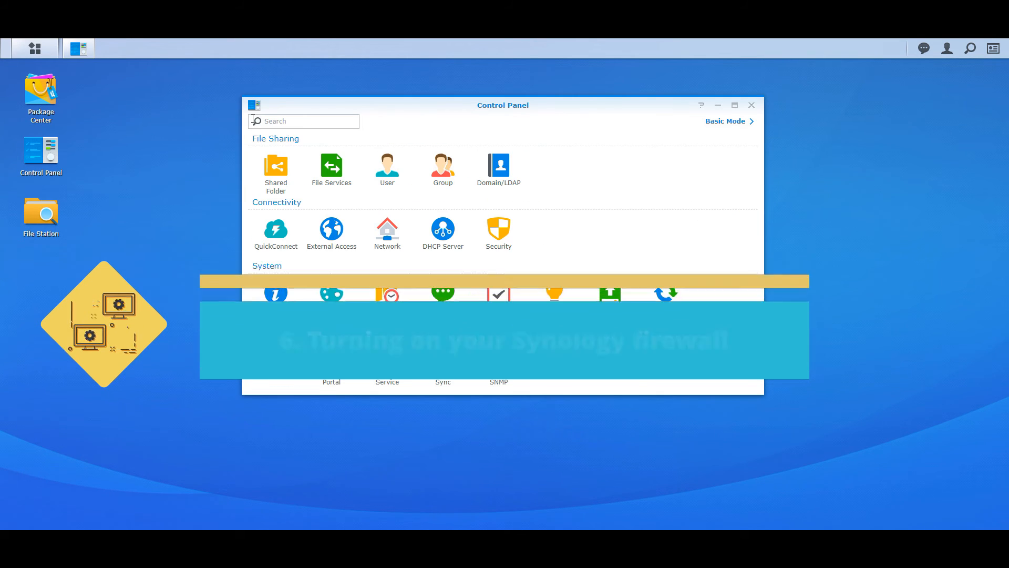
click(500, 233)
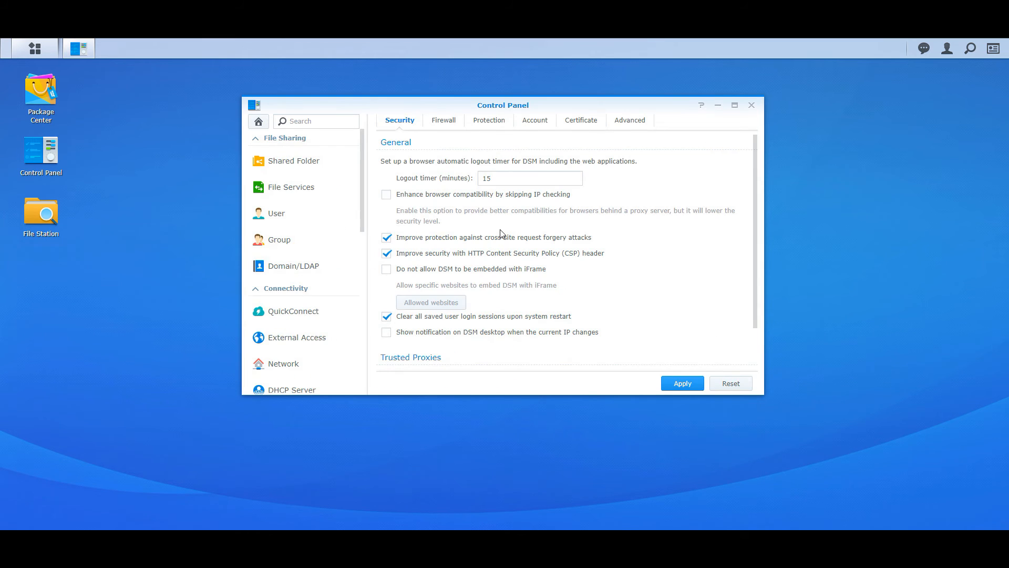
click(444, 121)
click(426, 163)
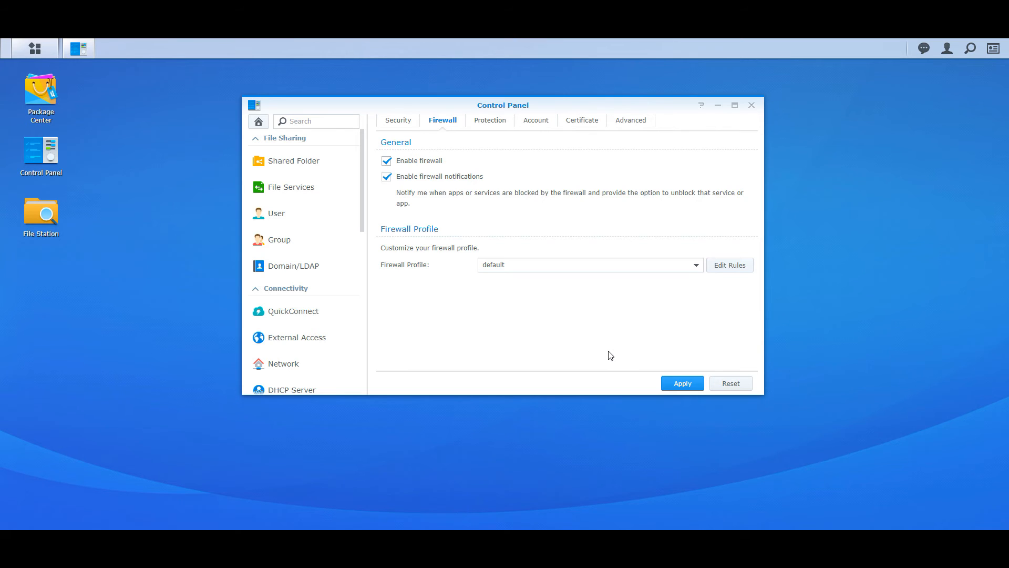
click(677, 383)
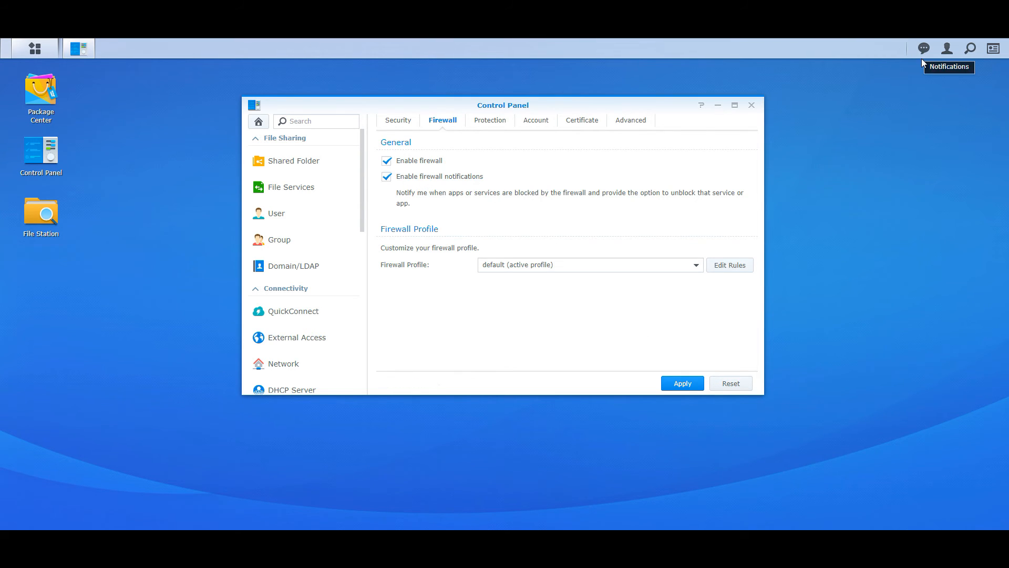
Add a default-profile rule allowing built-in web ports 80 and 443 from all sources, and save
click(713, 265)
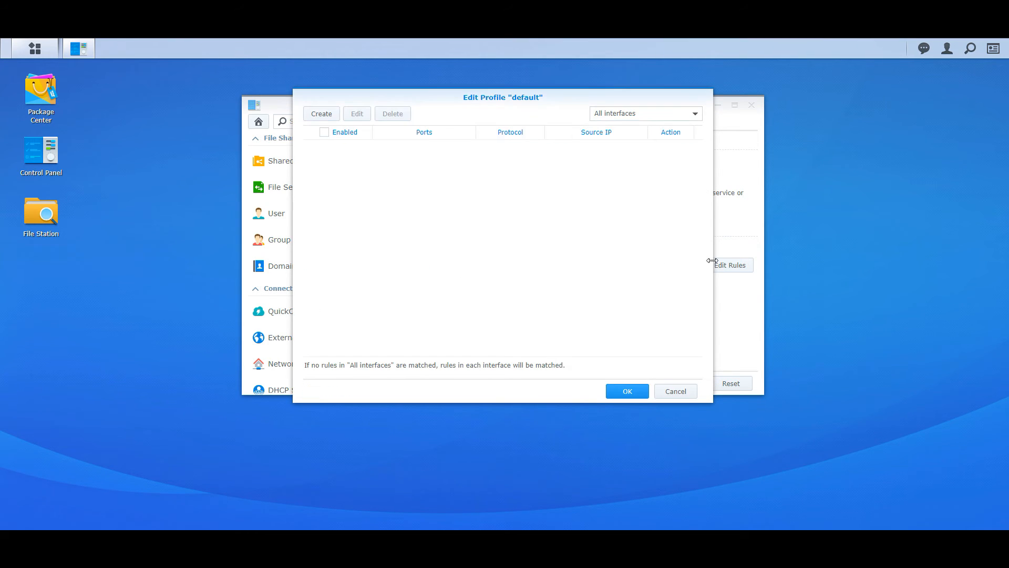
click(325, 117)
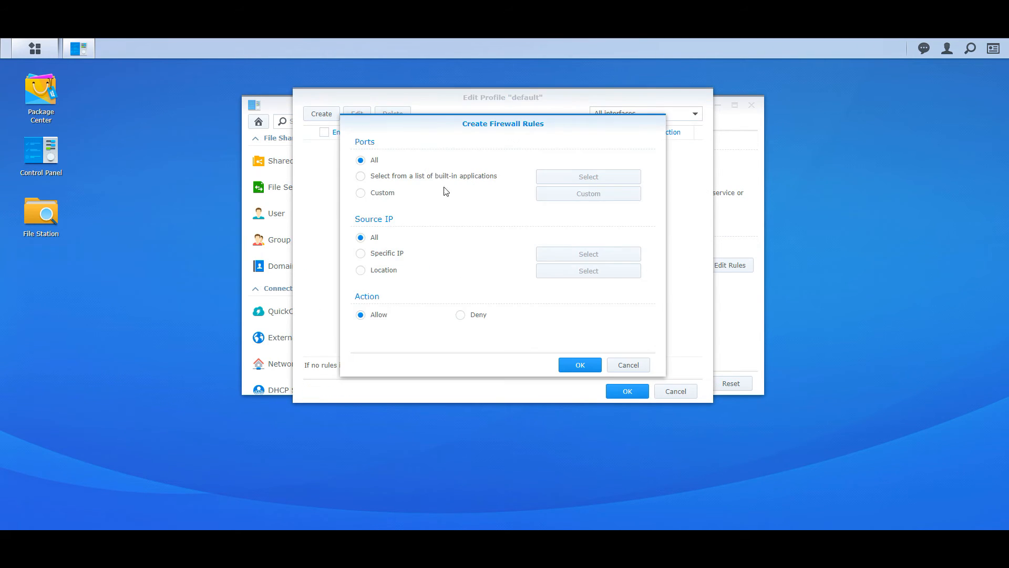
click(391, 178)
click(566, 177)
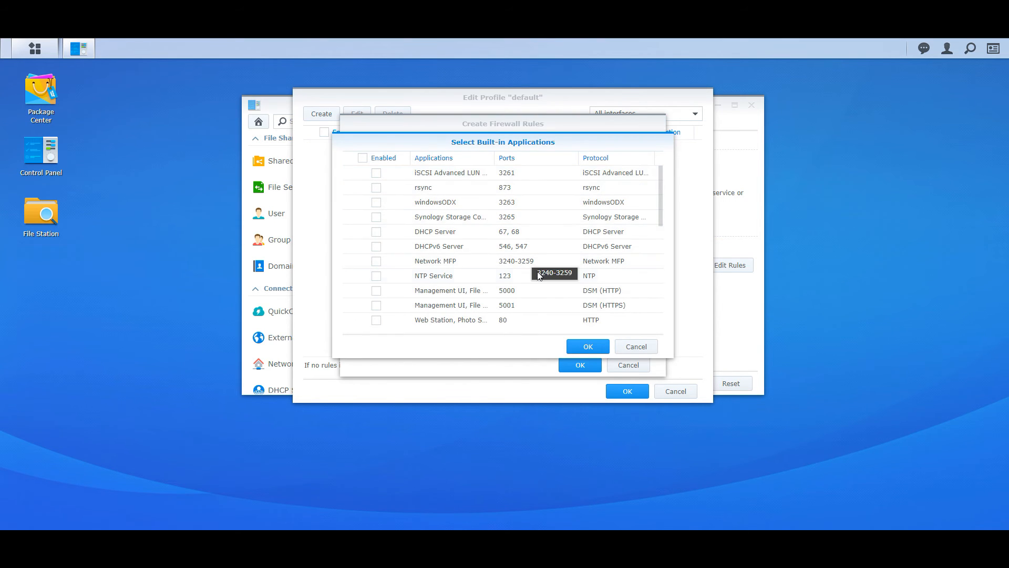
scroll(531, 253, down, 1)
scroll(531, 256, down, 1)
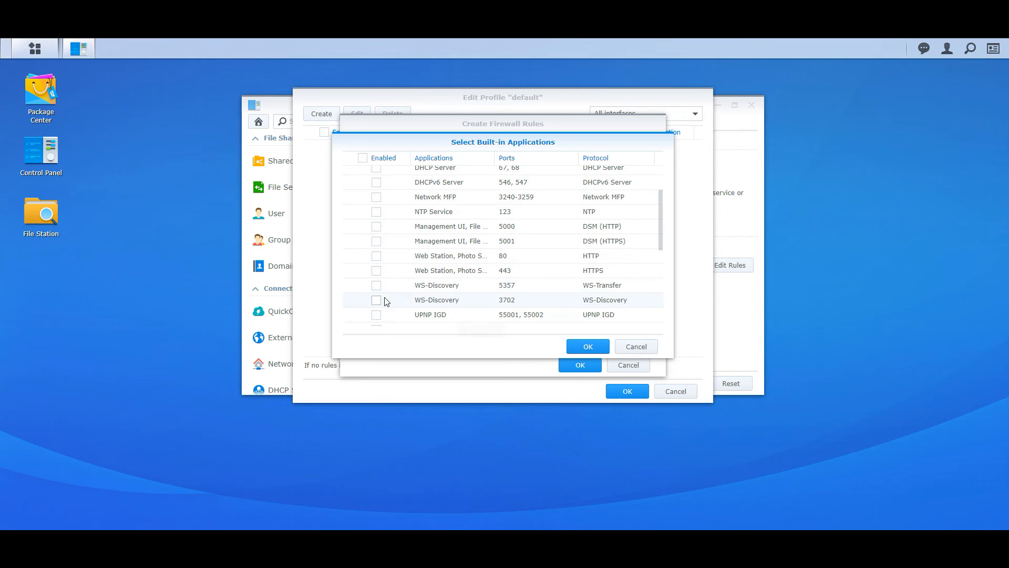
click(376, 271)
click(376, 256)
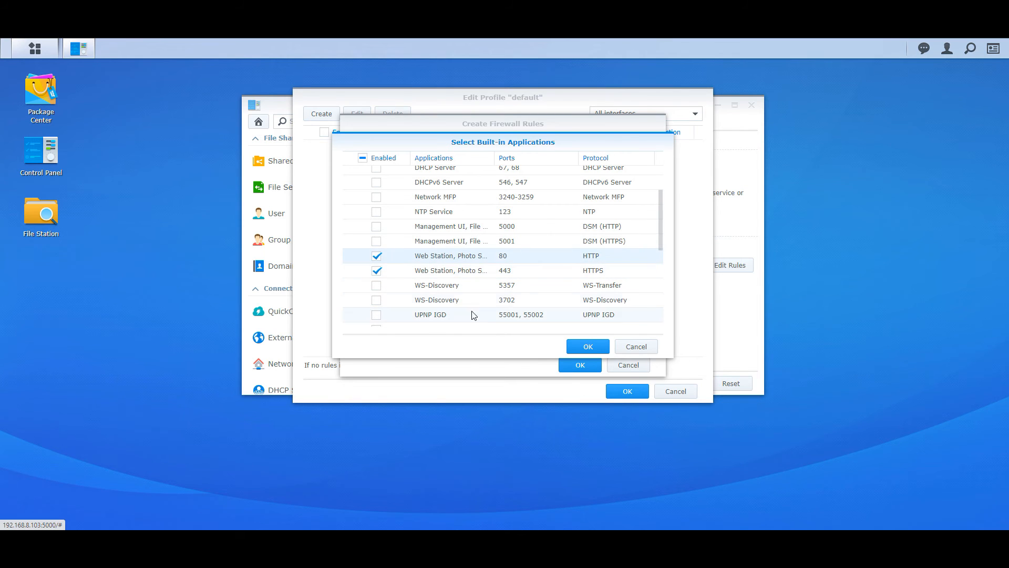
click(589, 347)
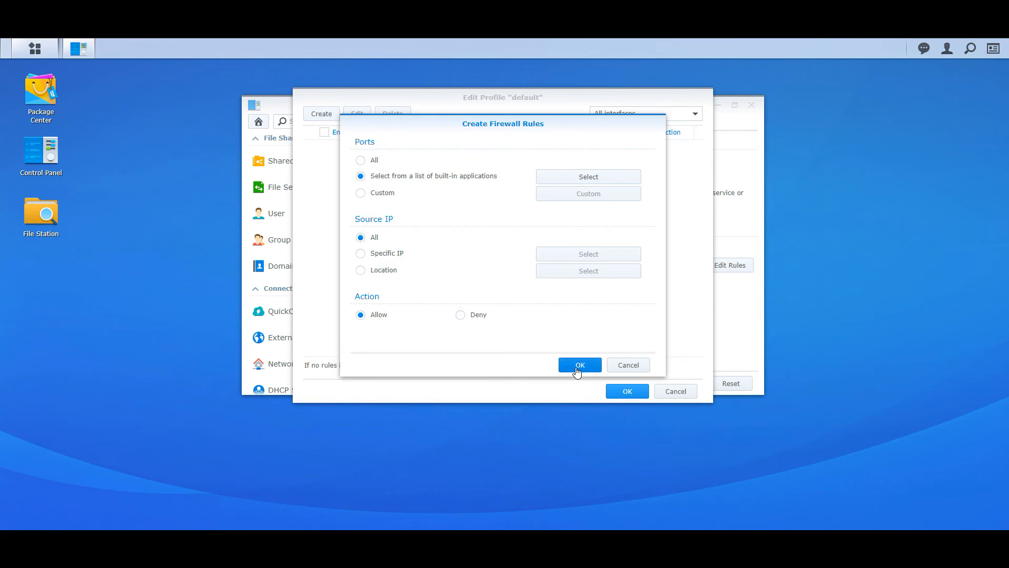
click(578, 367)
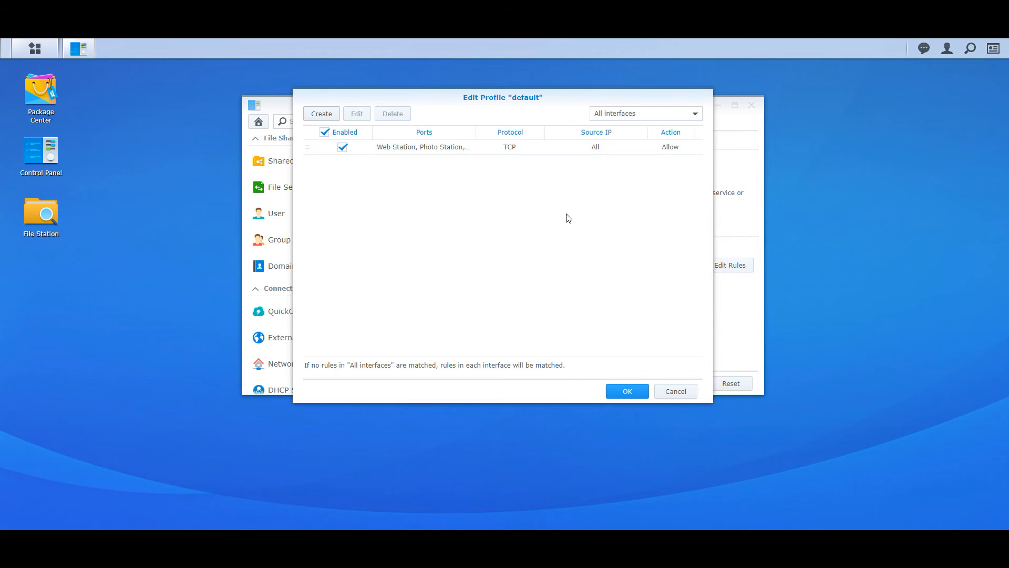
click(628, 391)
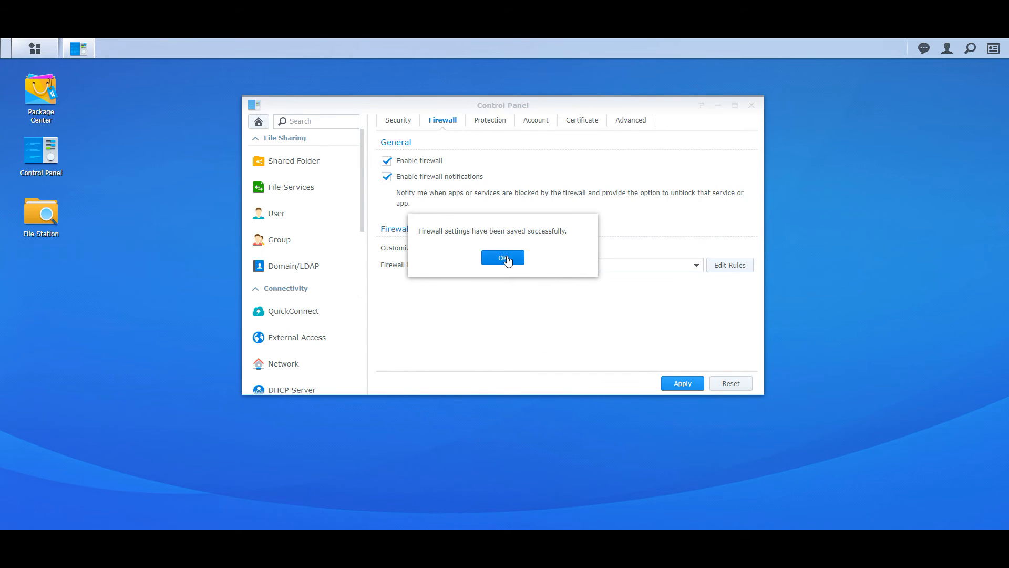
click(508, 260)
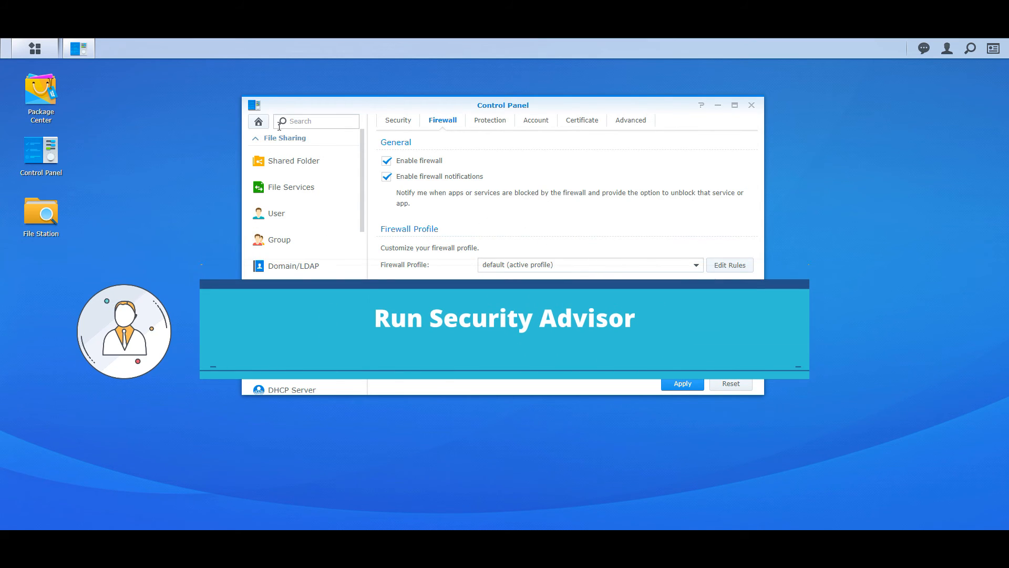
Close the Control Panel window and launch Security Advisor from the Main Menu
click(256, 123)
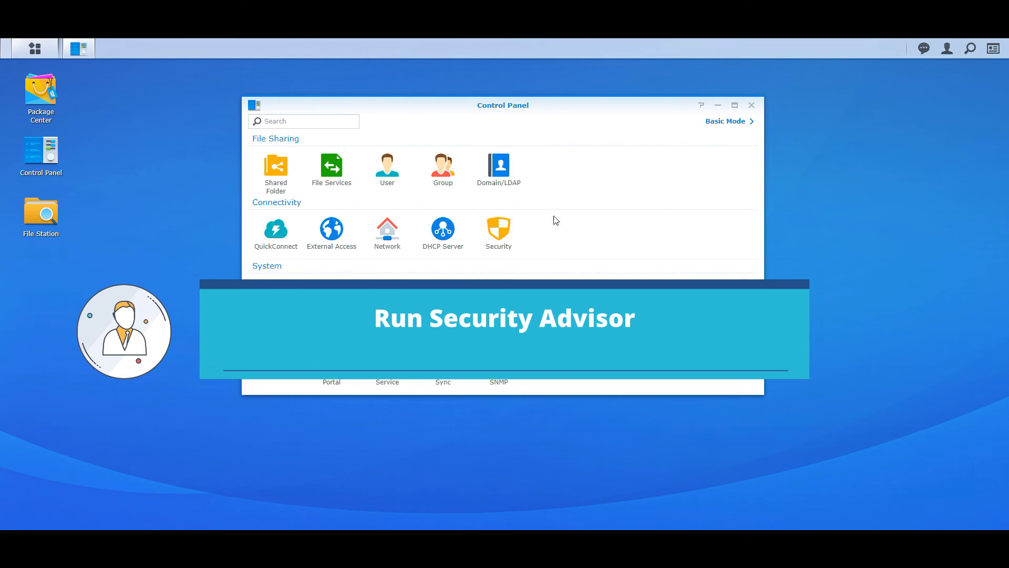
click(751, 105)
click(37, 49)
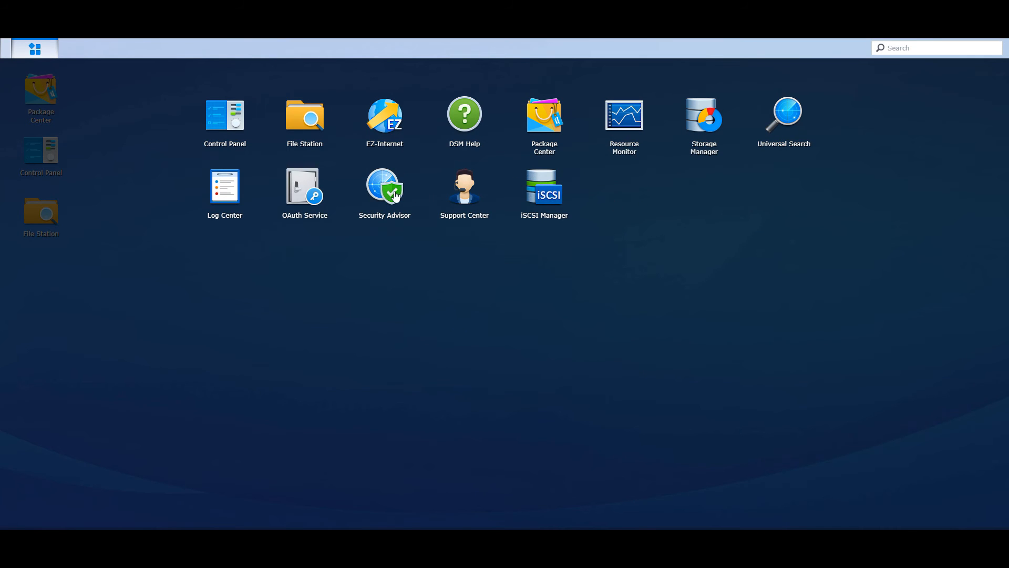
click(392, 194)
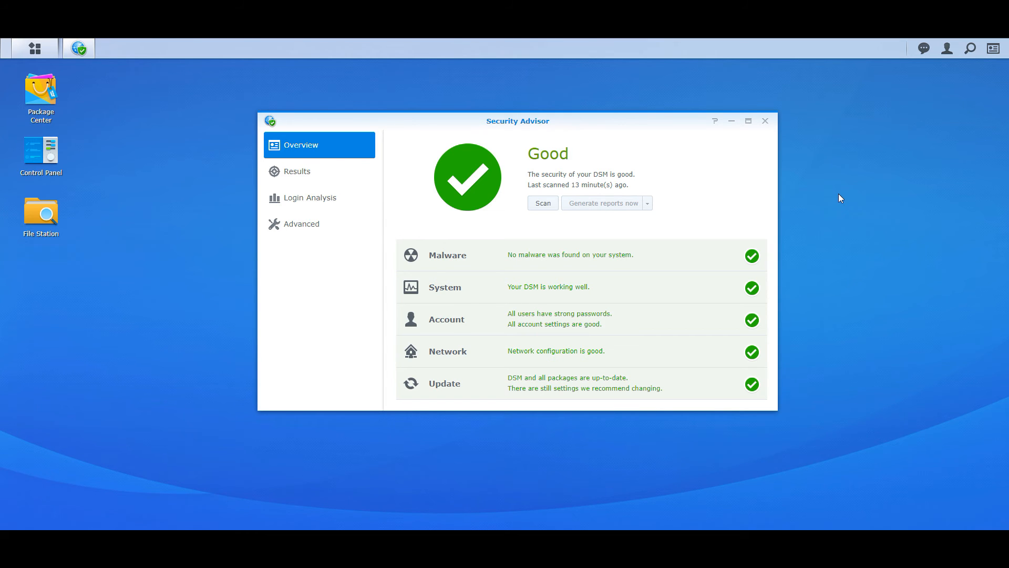
Rescan, review the home-use checklist's HTTP-to-HTTPS redirection rule, then close Security Advisor and reopen Control Panel
click(547, 202)
click(331, 232)
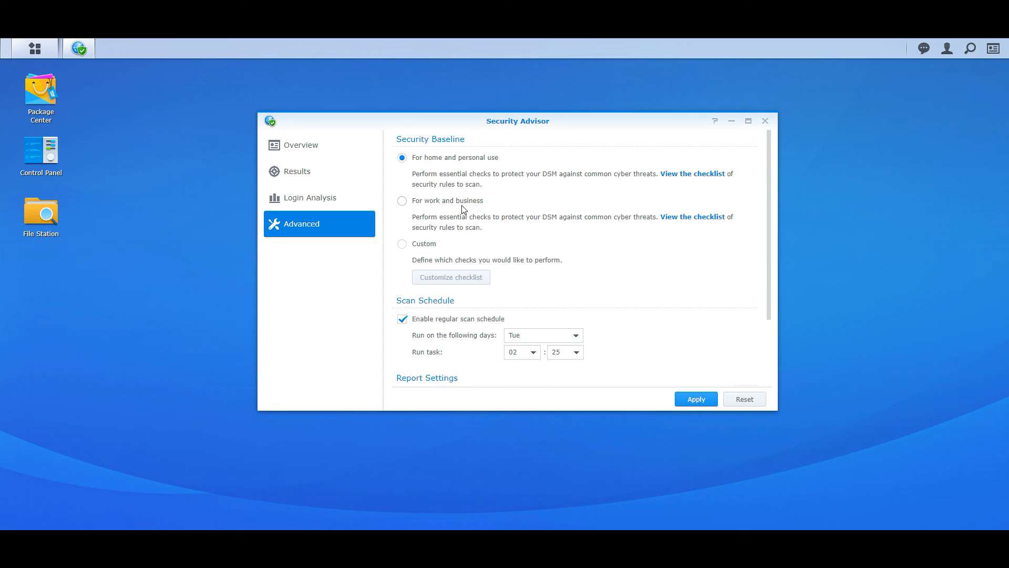
click(686, 175)
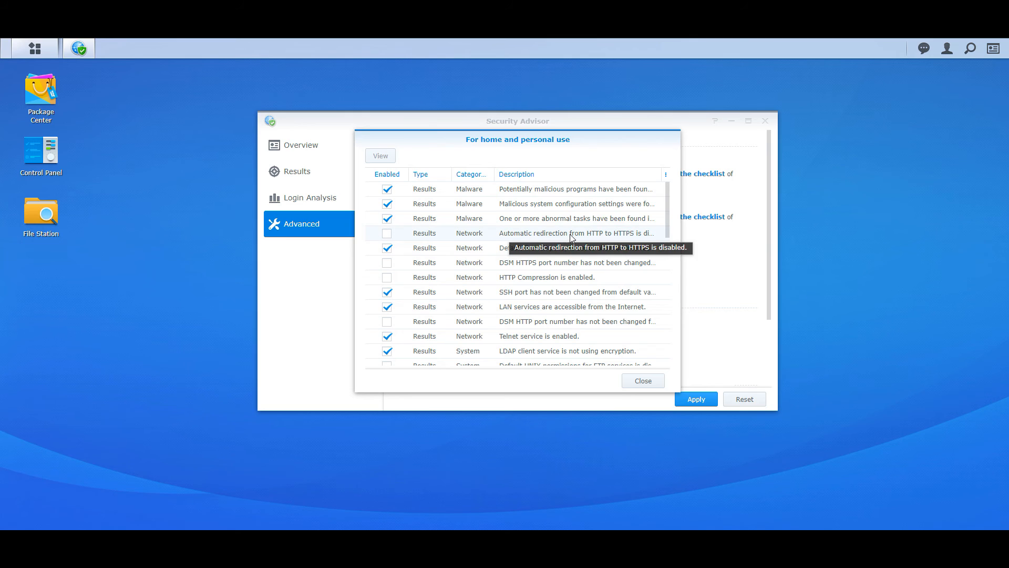
click(504, 234)
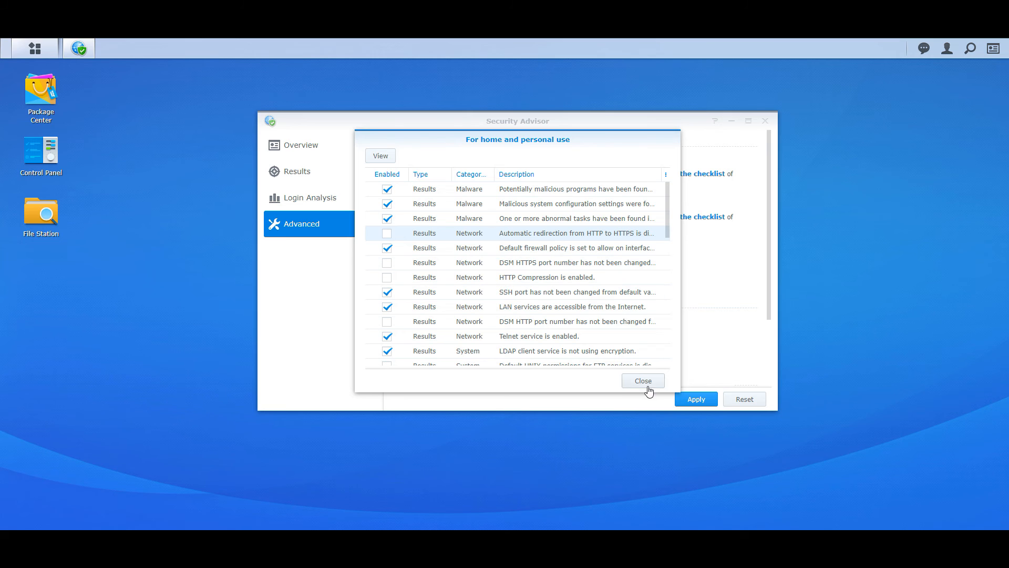
click(644, 382)
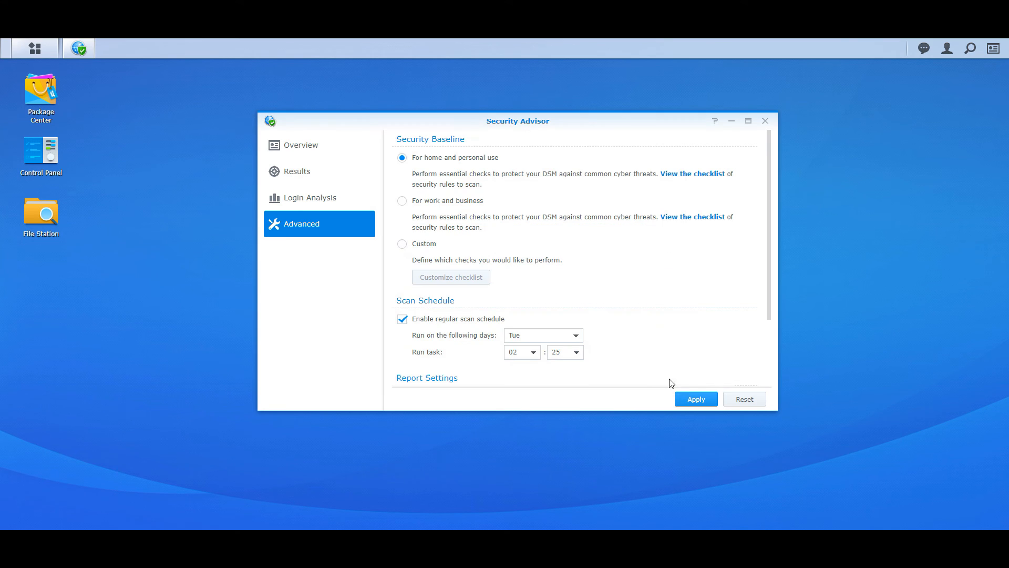
click(765, 121)
click(56, 158)
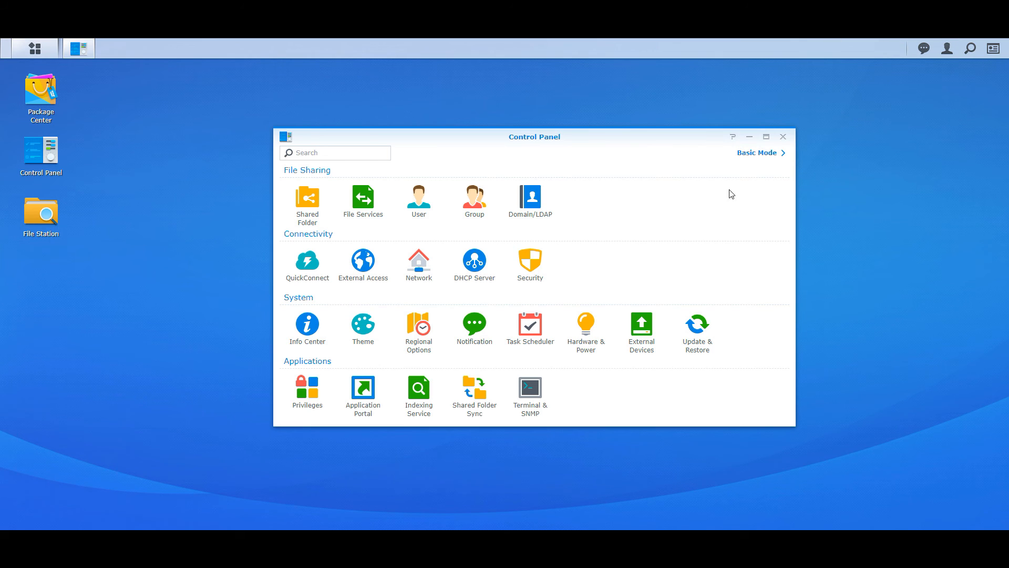
click(537, 264)
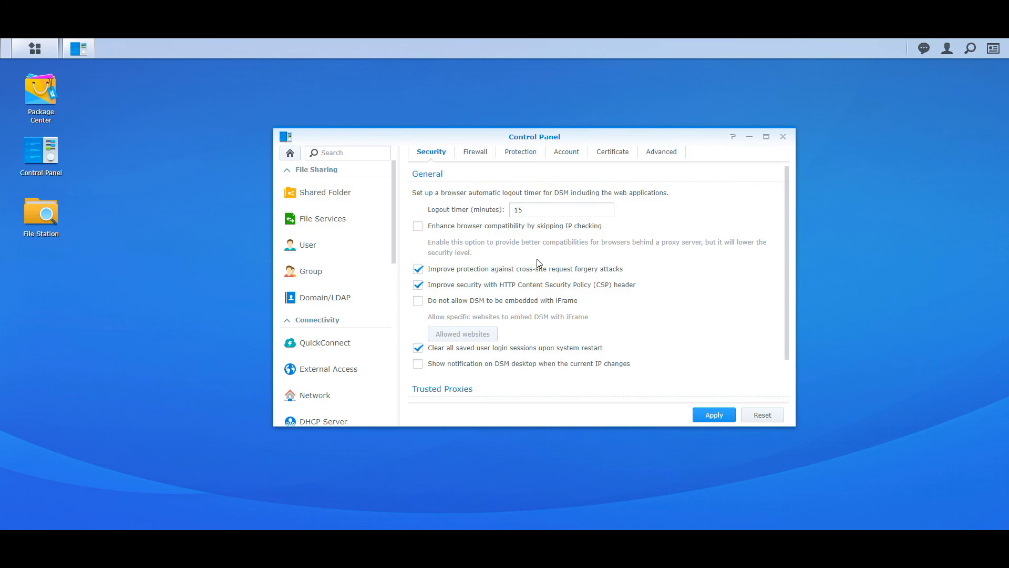
click(615, 155)
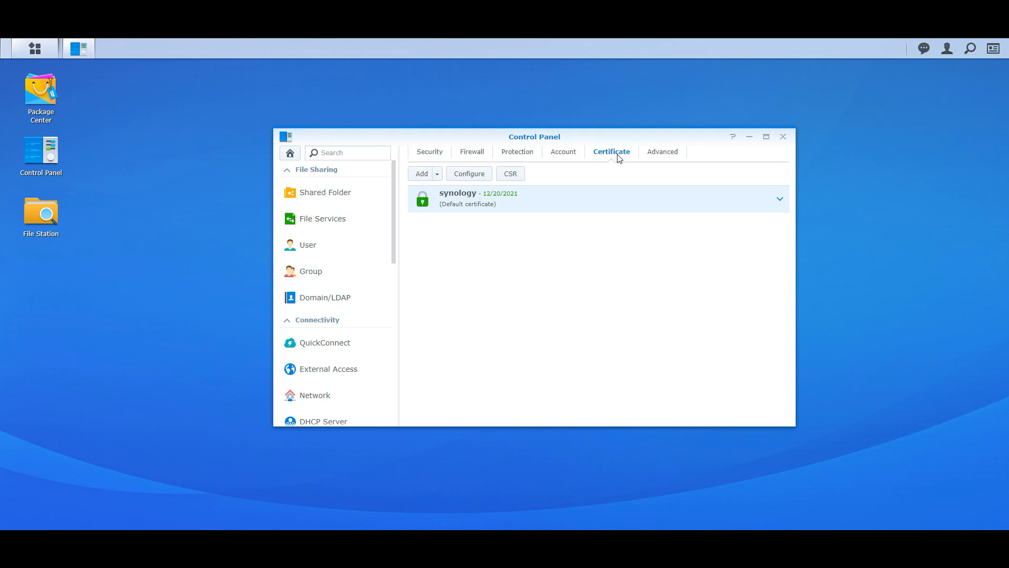
click(437, 175)
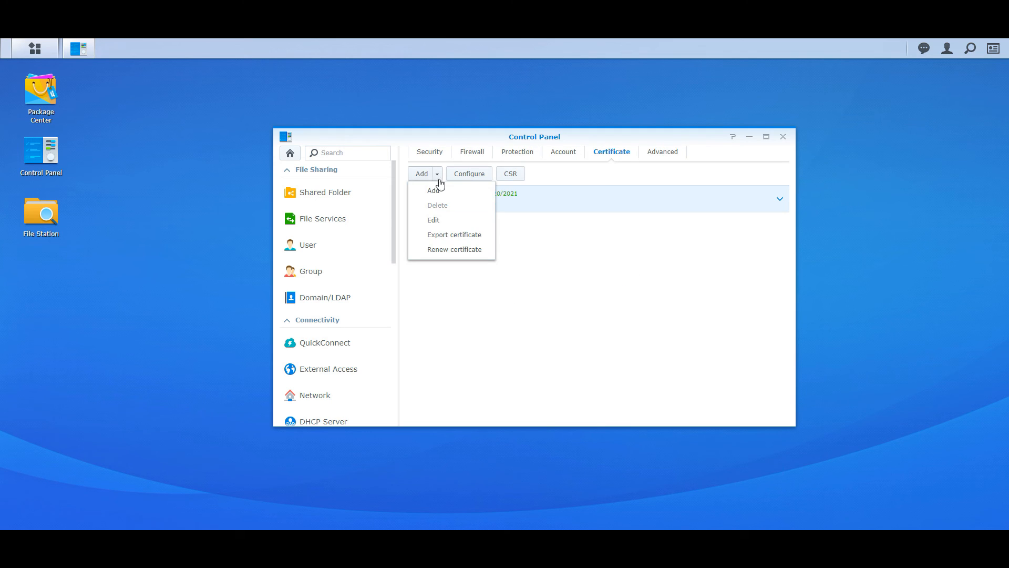
click(441, 191)
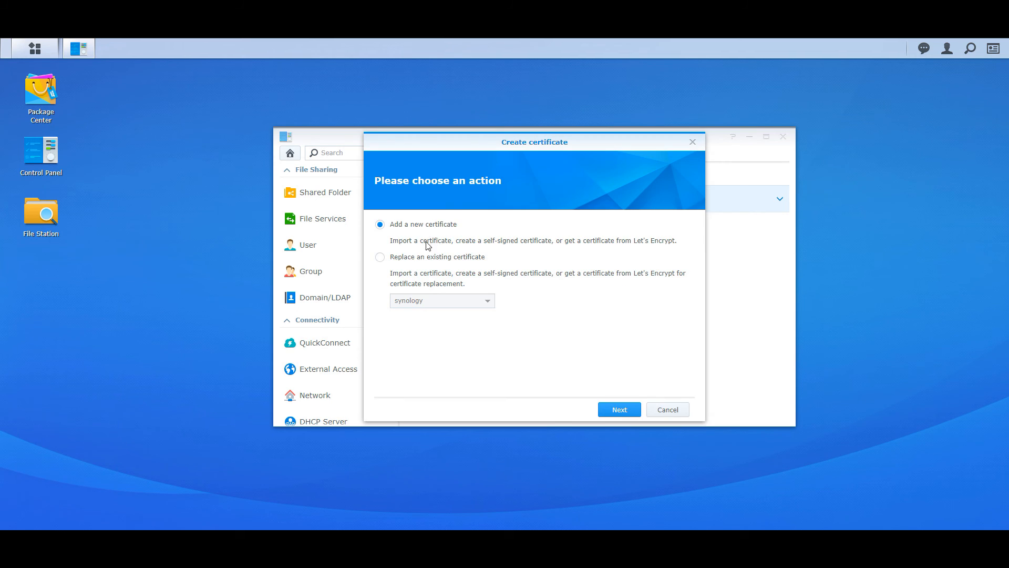
click(620, 411)
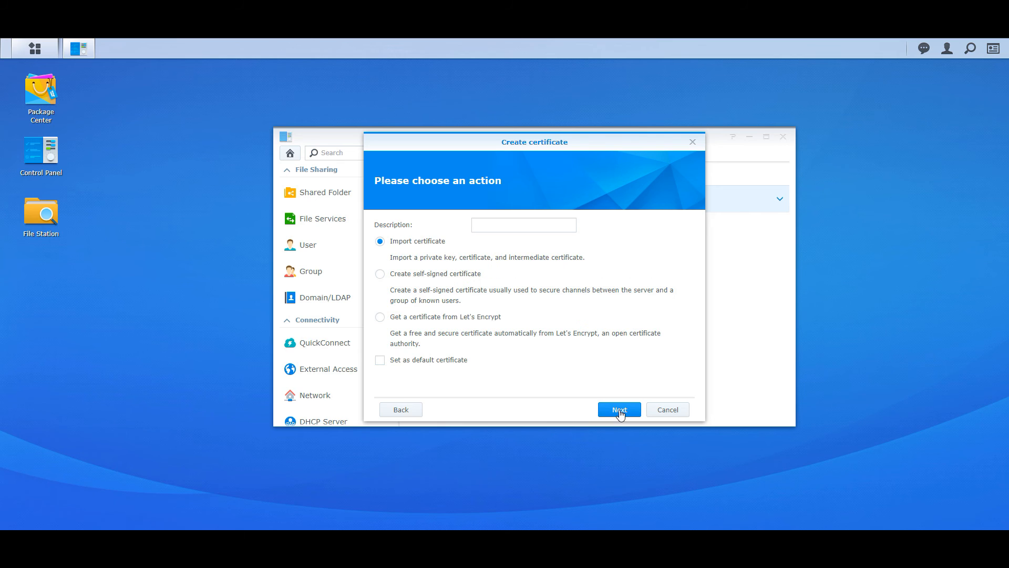
click(380, 317)
click(614, 409)
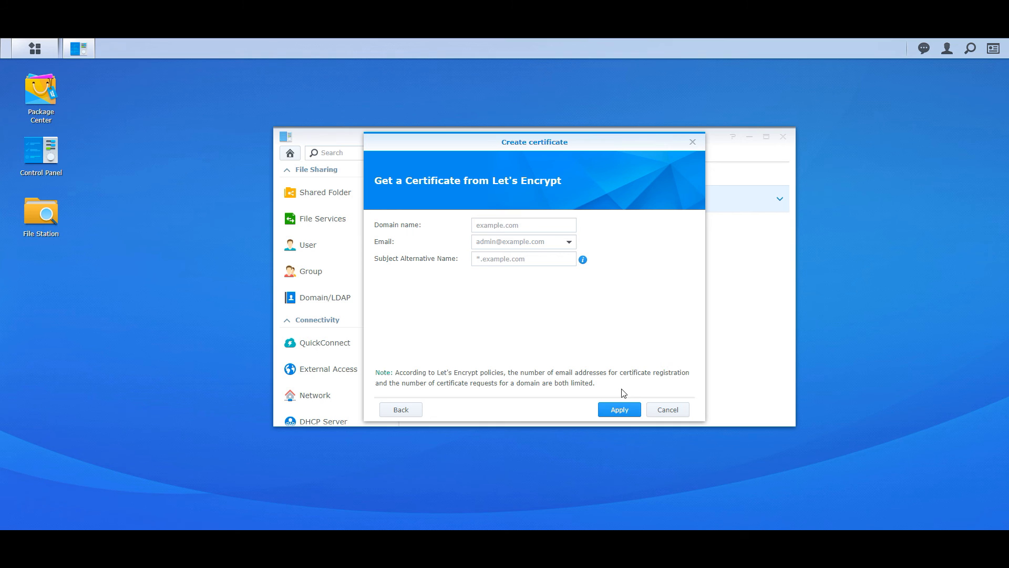
click(677, 412)
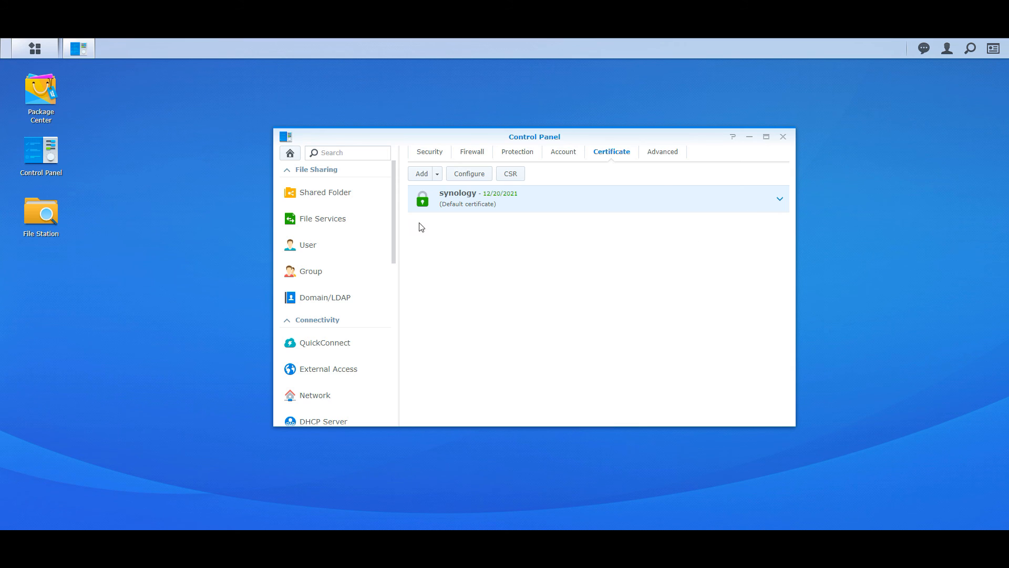
click(287, 152)
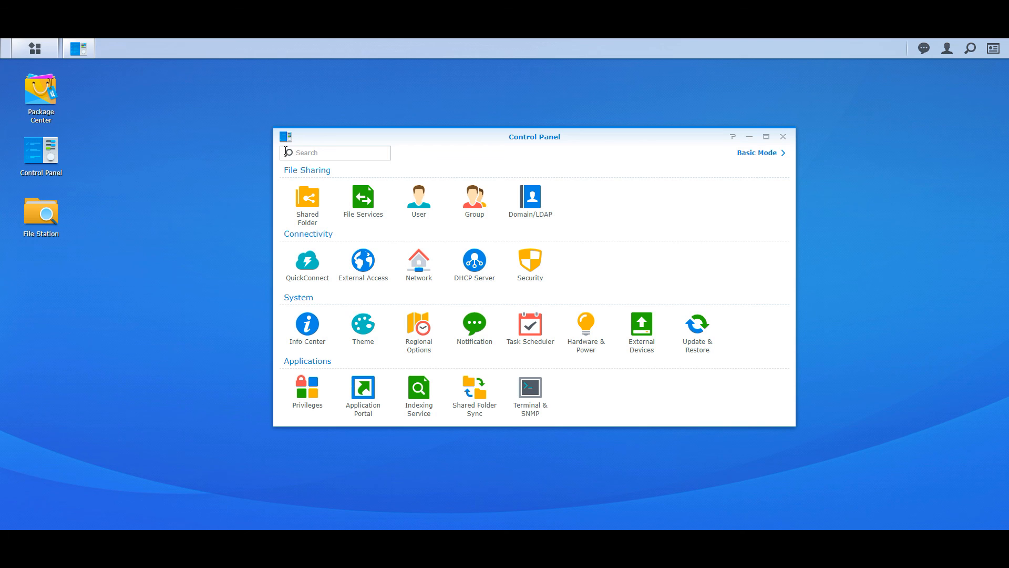
Close Control Panel, open Package Center, and accept its Terms of Service and privacy statement
click(783, 137)
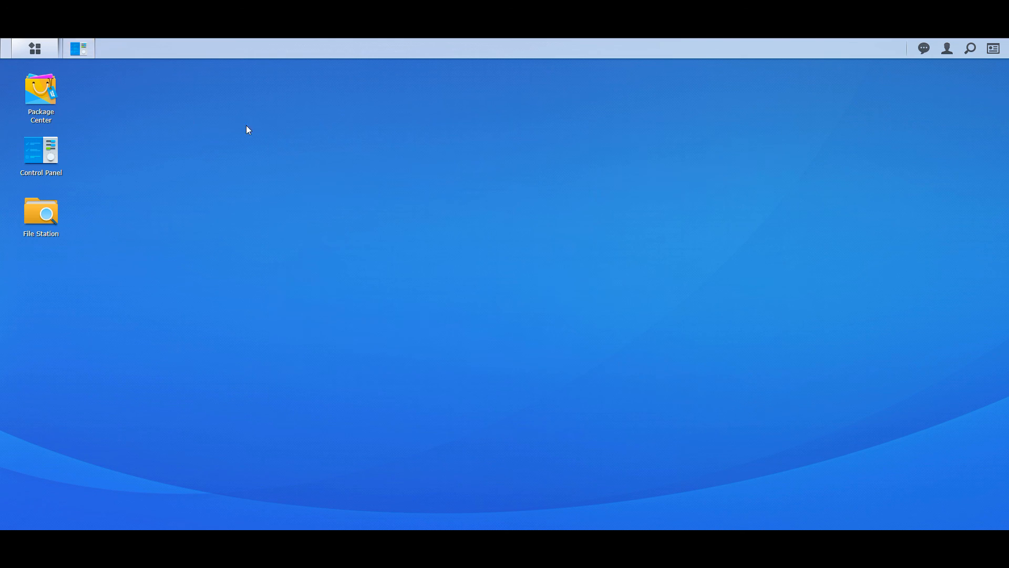
click(53, 97)
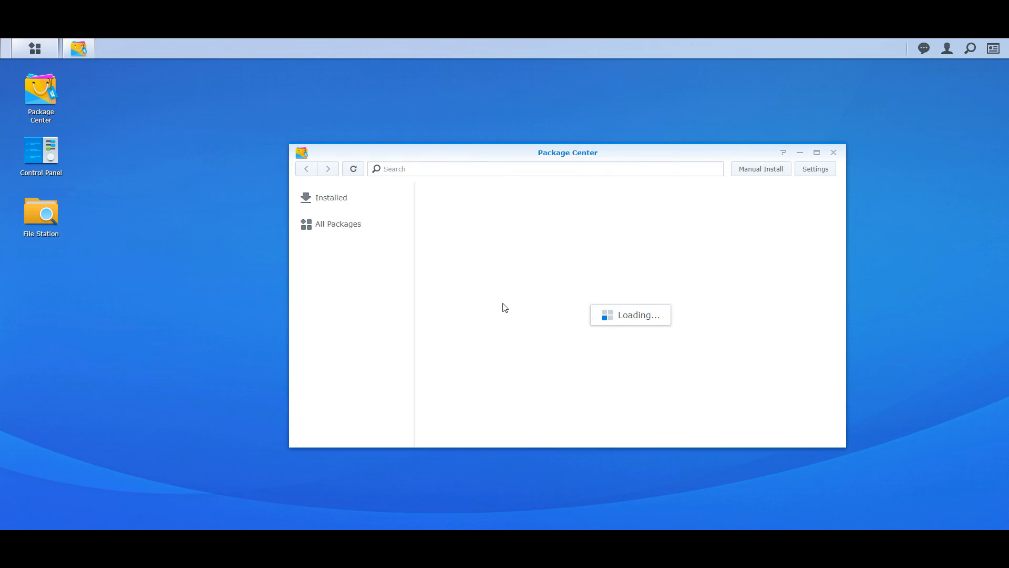
click(397, 363)
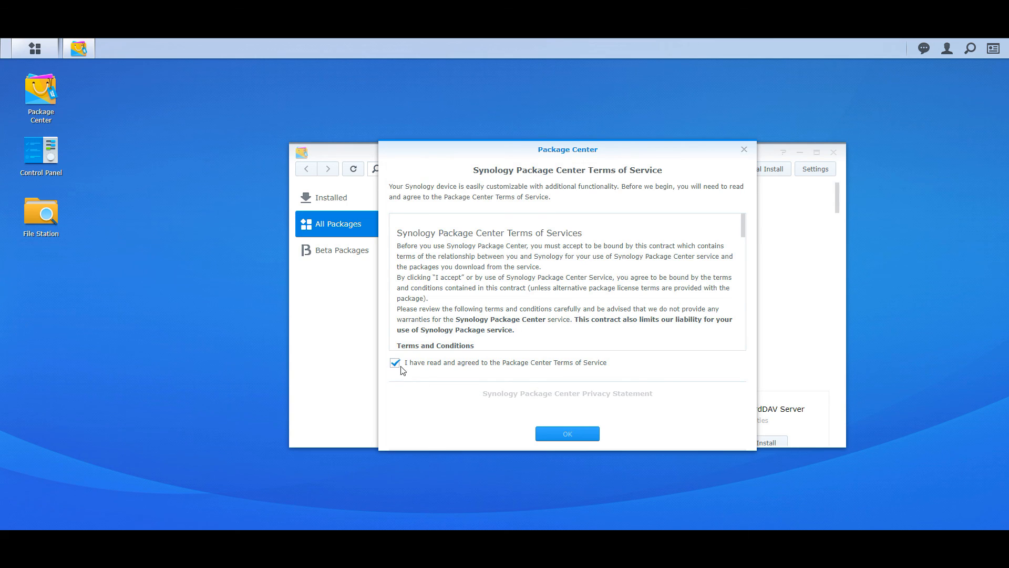
click(397, 399)
click(567, 433)
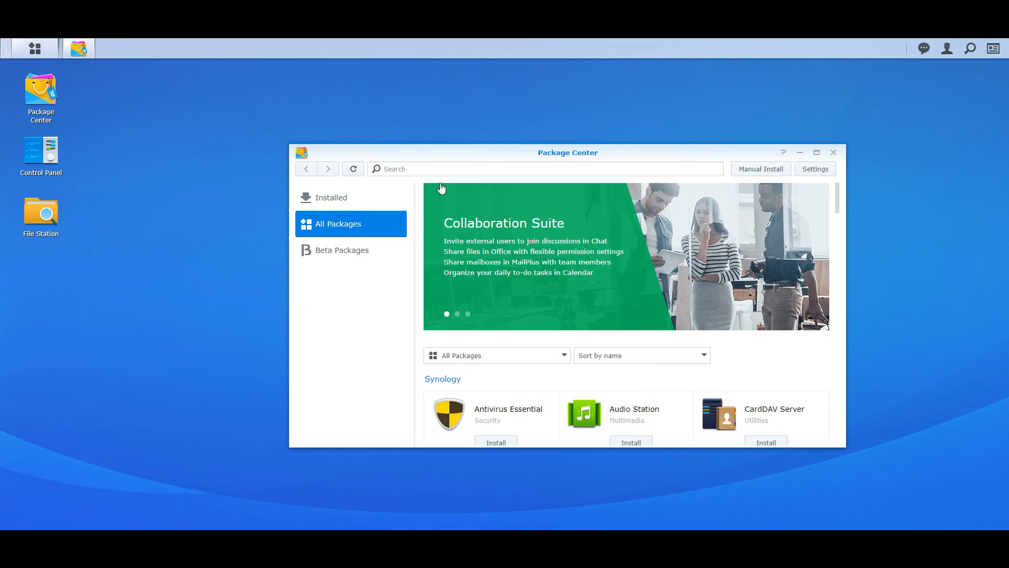
Search packages for 'backup' and open the Hyper Backup details page maximized
click(446, 169)
text(back)
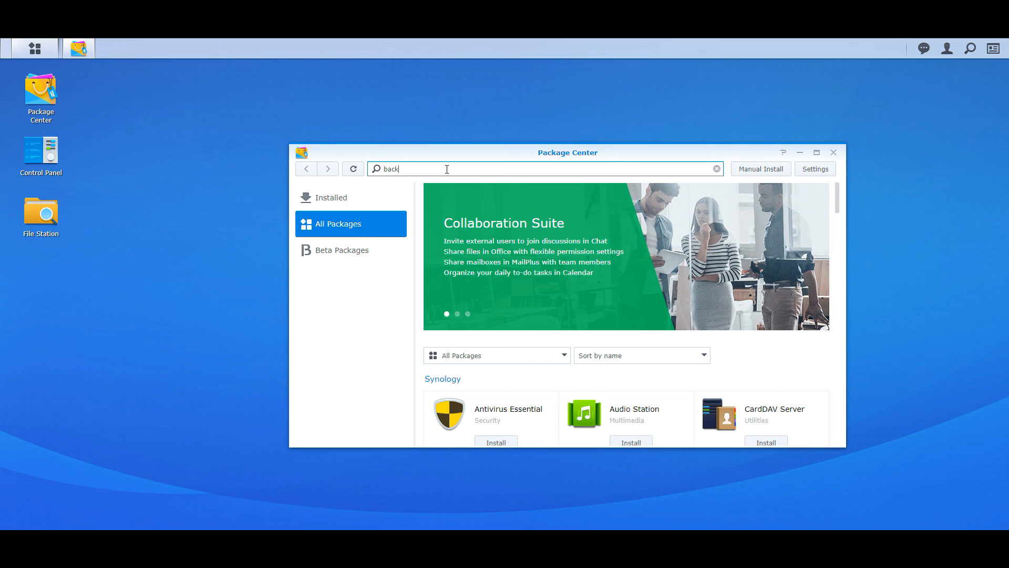
text(up)
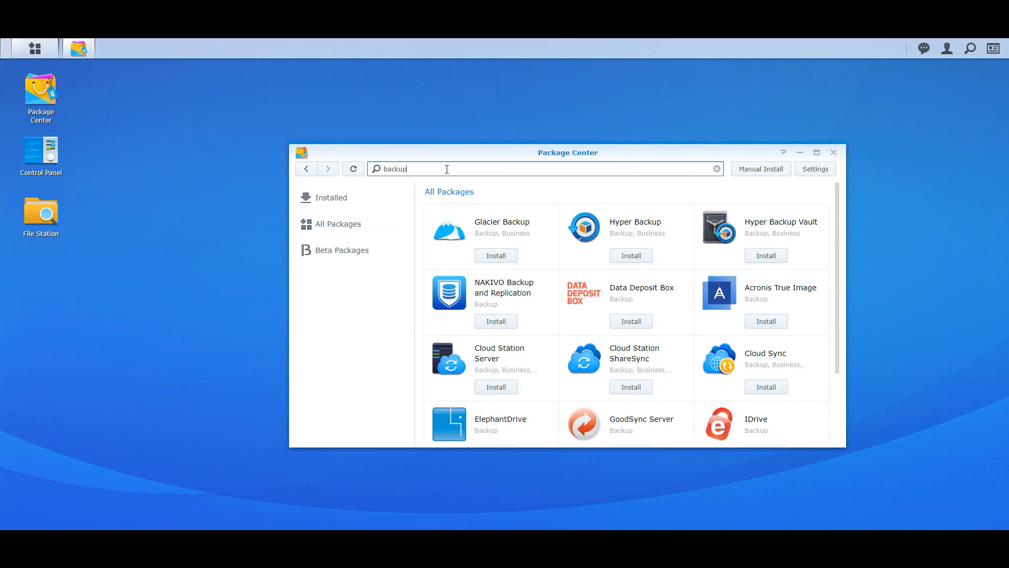
click(680, 243)
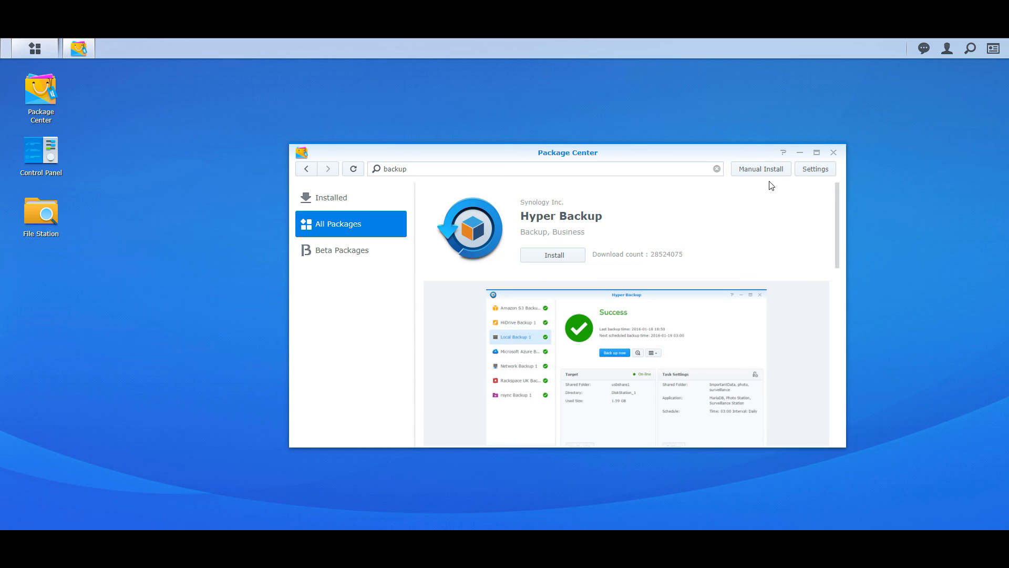
click(816, 152)
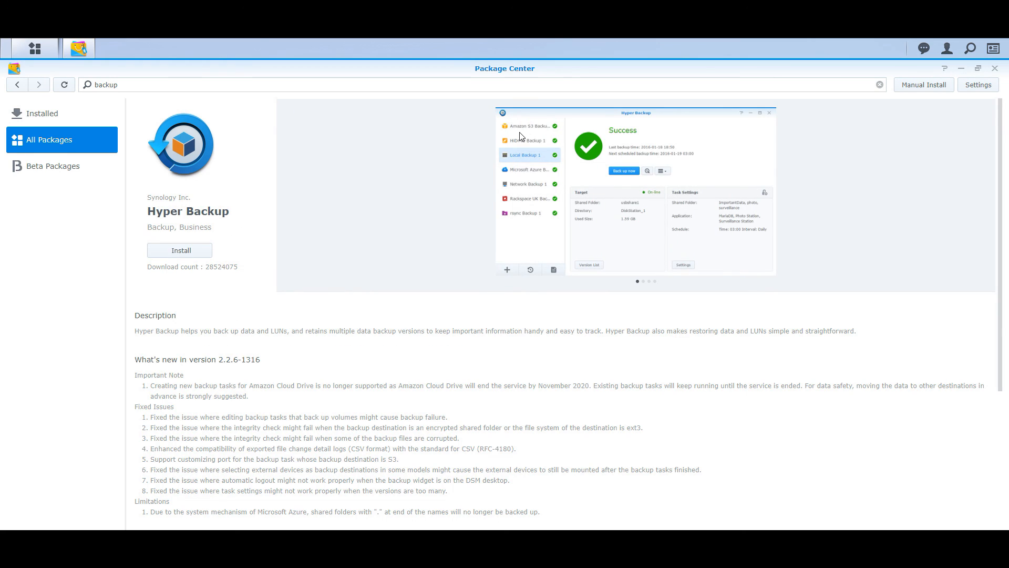